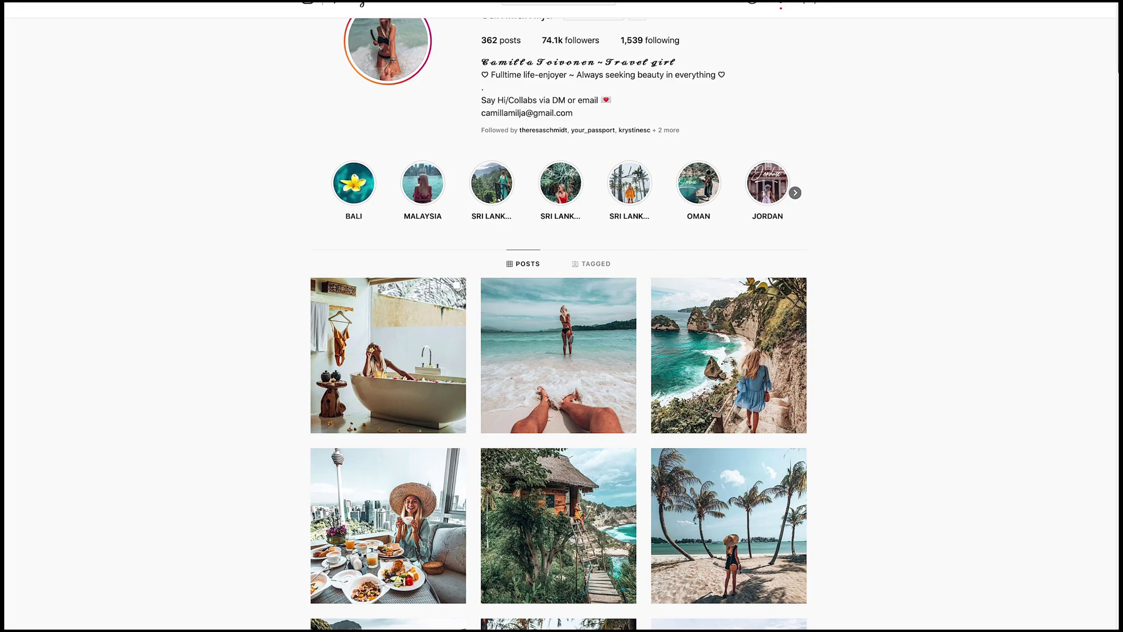
Examine the color style of the travel photos across the profile's feed, down to the older Jordan pictures
{"action": "scroll", "coordinate": [559, 316], "scroll_direction": "down", "scroll_amount": 6}
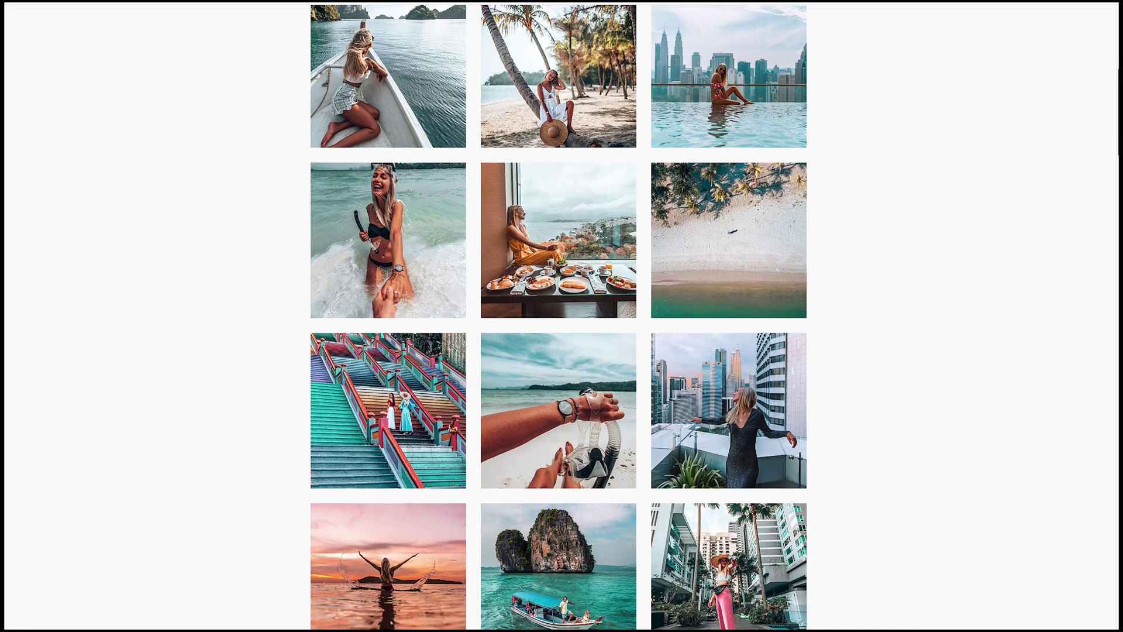
{"action": "scroll", "coordinate": [559, 316], "scroll_direction": "down", "scroll_amount": 2}
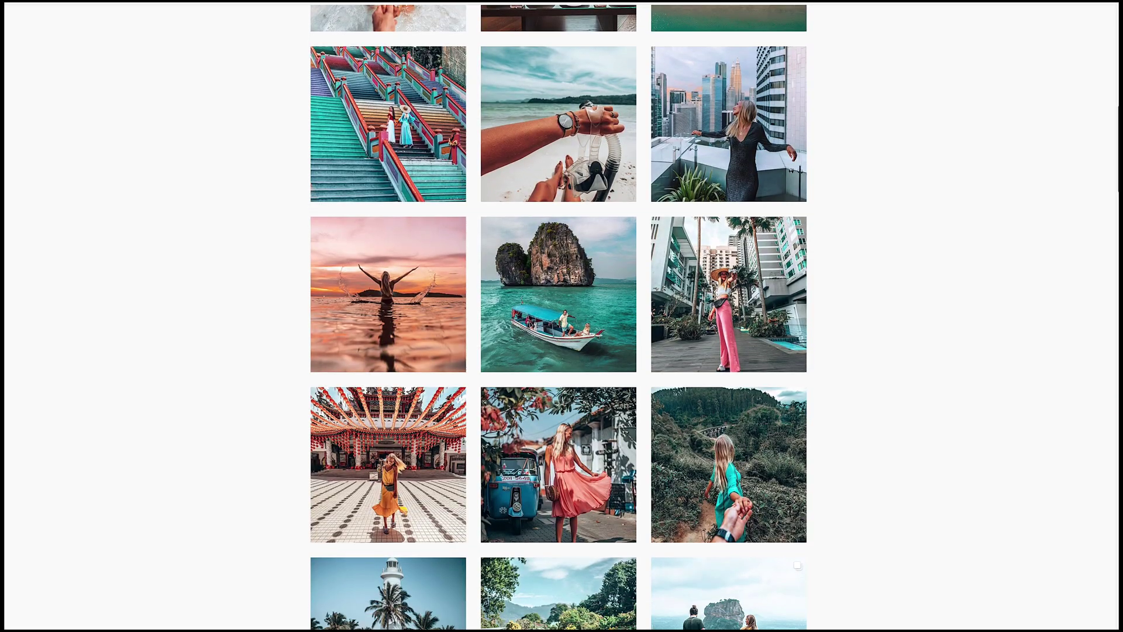
{"action": "scroll", "coordinate": [558, 316], "scroll_direction": "up", "scroll_amount": 2}
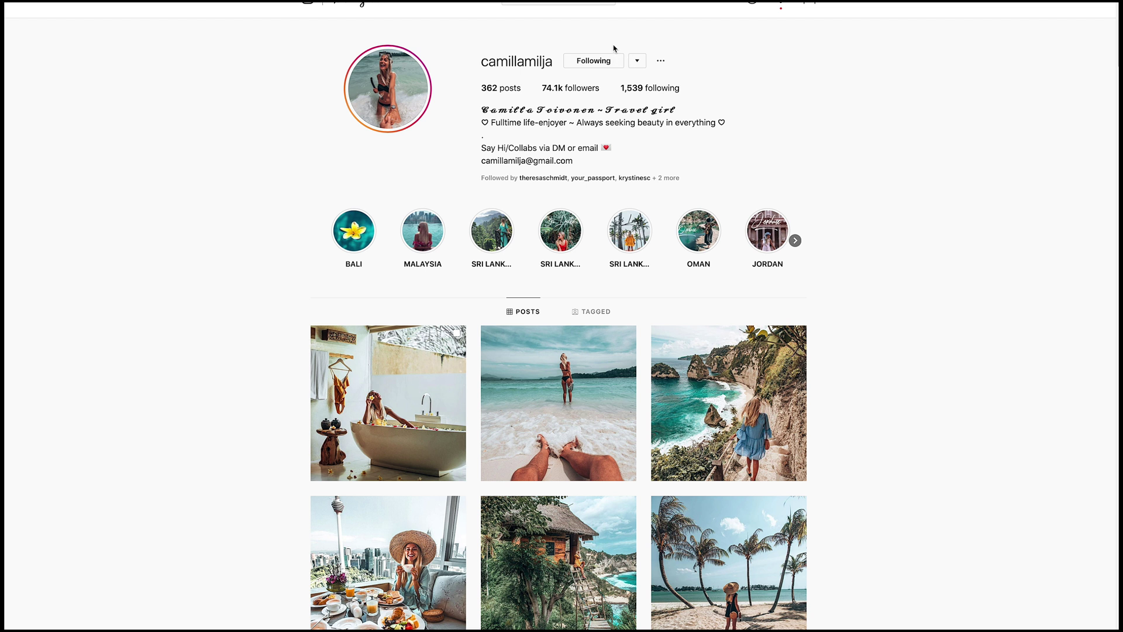
{"action": "scroll", "coordinate": [559, 322], "scroll_direction": "down", "scroll_amount": 5}
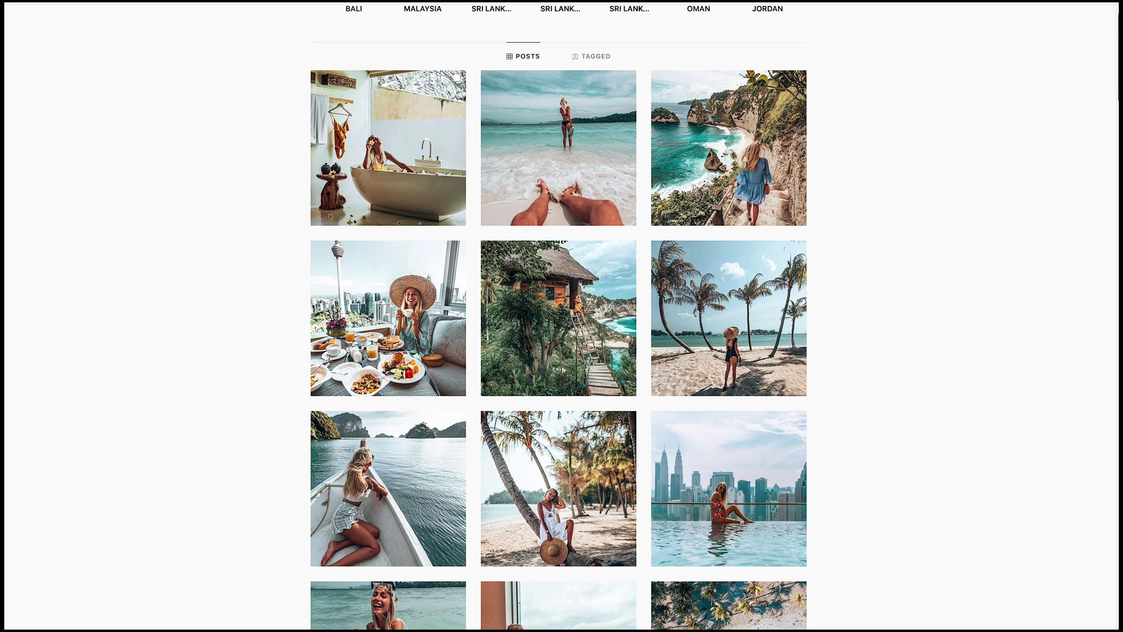
{"action": "scroll", "coordinate": [559, 322], "scroll_direction": "down", "scroll_amount": 4}
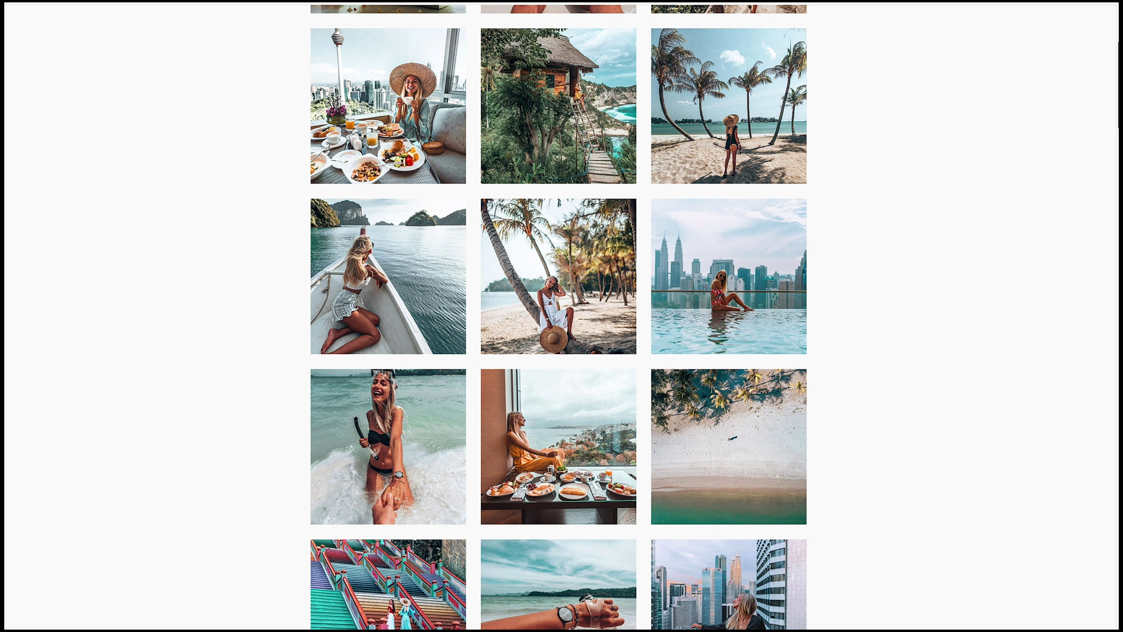
{"action": "scroll", "coordinate": [558, 316], "scroll_direction": "down", "scroll_amount": 15}
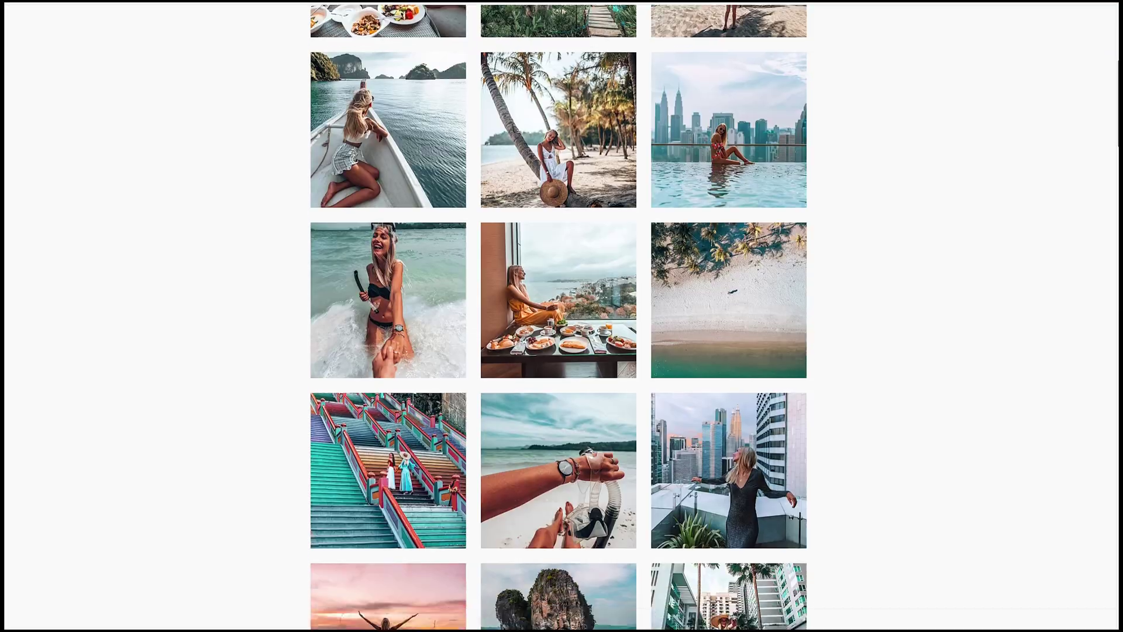
{"action": "scroll", "coordinate": [1096, 307], "scroll_direction": "down", "scroll_amount": 15}
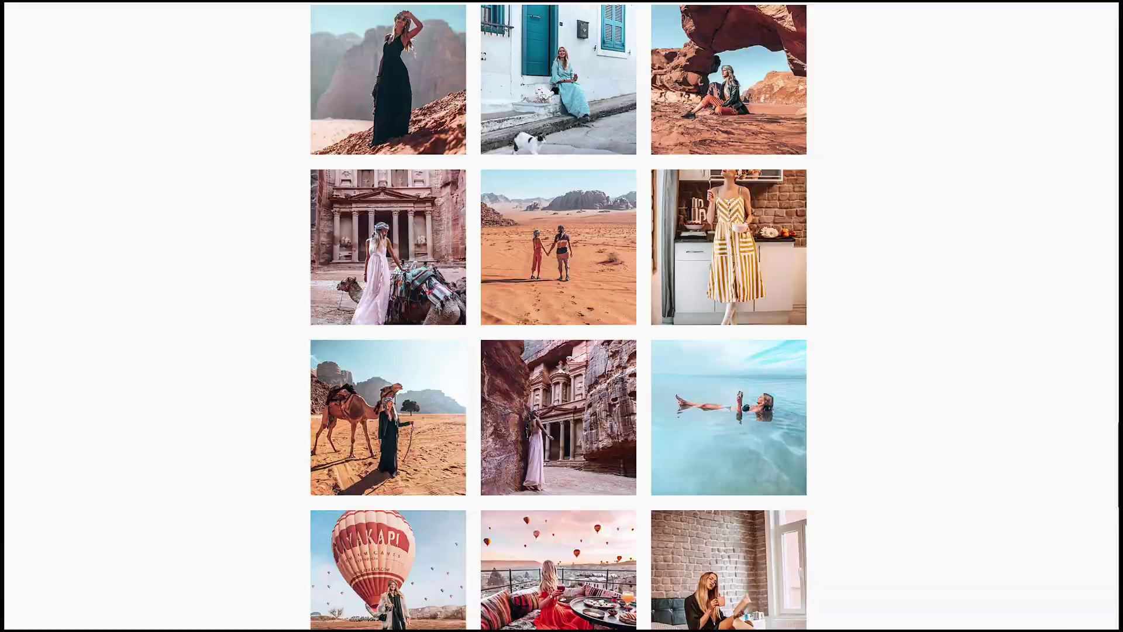
View the Petra Treasury post with the woman beside the camel, and return to the profile's photo grid
{"action": "scroll", "coordinate": [729, 410], "scroll_direction": "up", "scroll_amount": 3}
{"action": "left_click", "coordinate": [392, 379]}
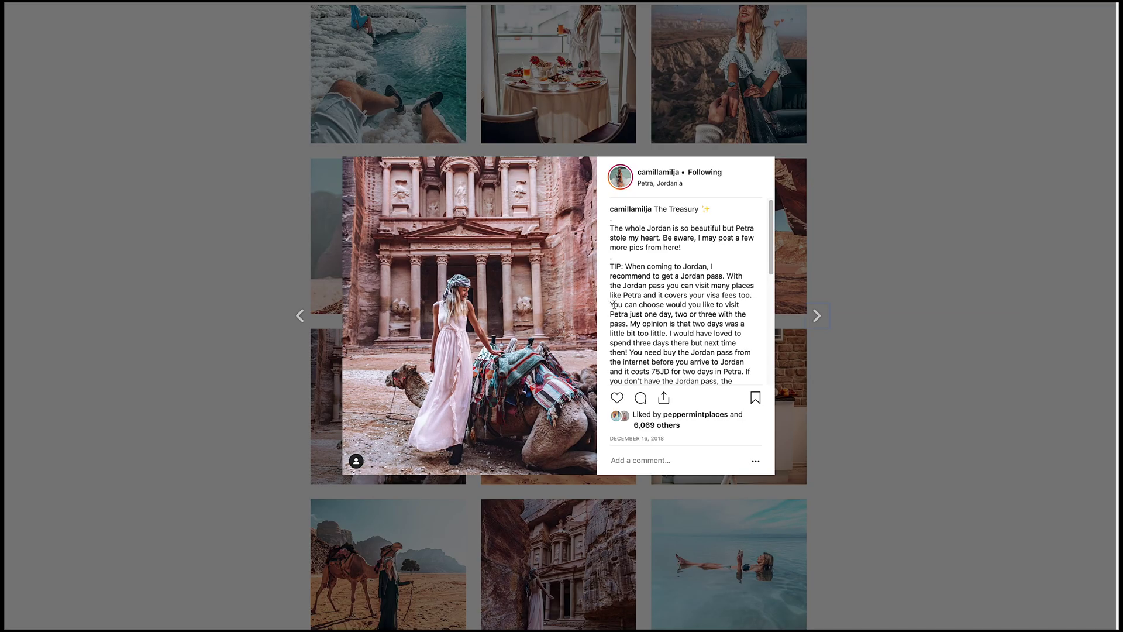
{"action": "key", "text": "Escape"}
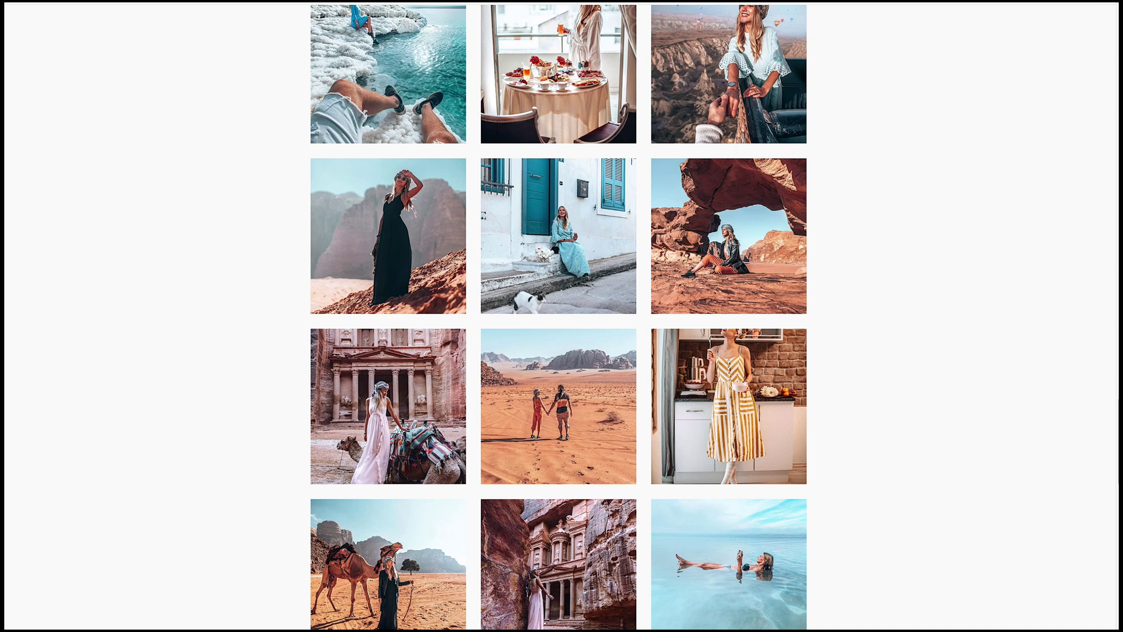
Compare the editing look of the newer desert, beach and city photos while going back up through the feed
{"action": "scroll", "coordinate": [559, 315], "scroll_direction": "up", "scroll_amount": 4}
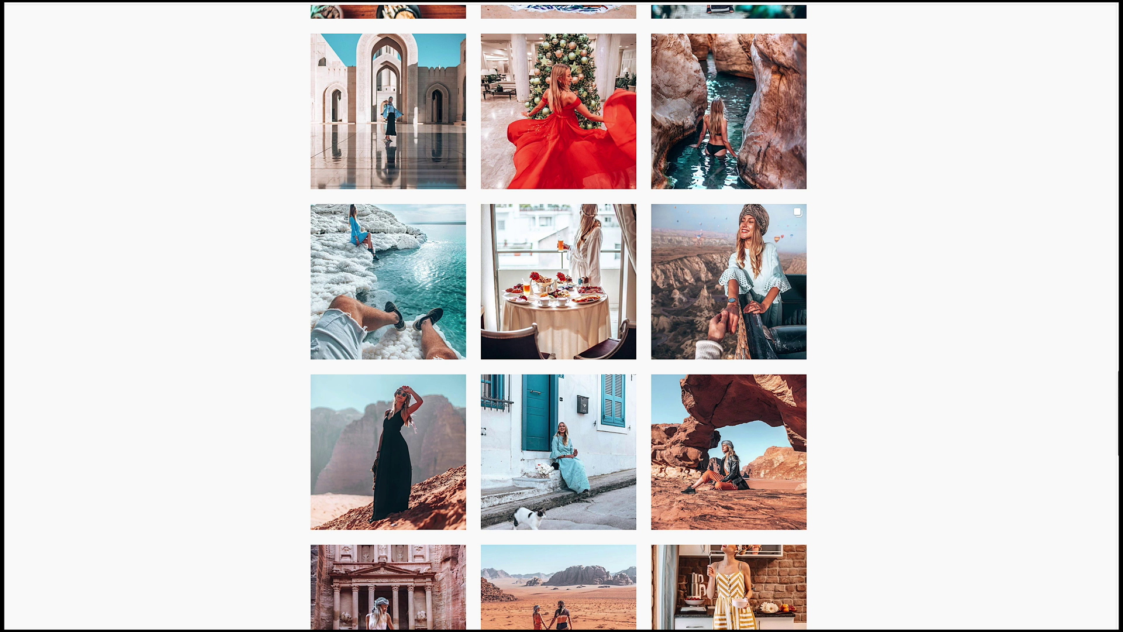
{"action": "scroll", "coordinate": [1116, 348], "scroll_direction": "up", "scroll_amount": 6}
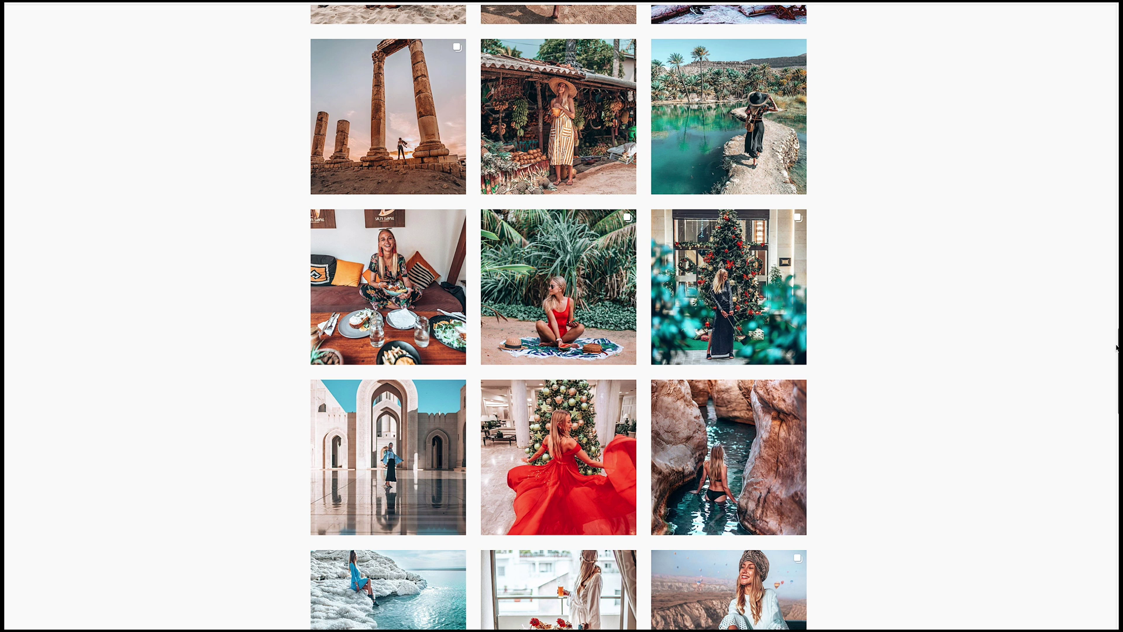
{"action": "scroll", "coordinate": [1117, 348], "scroll_direction": "up", "scroll_amount": 5}
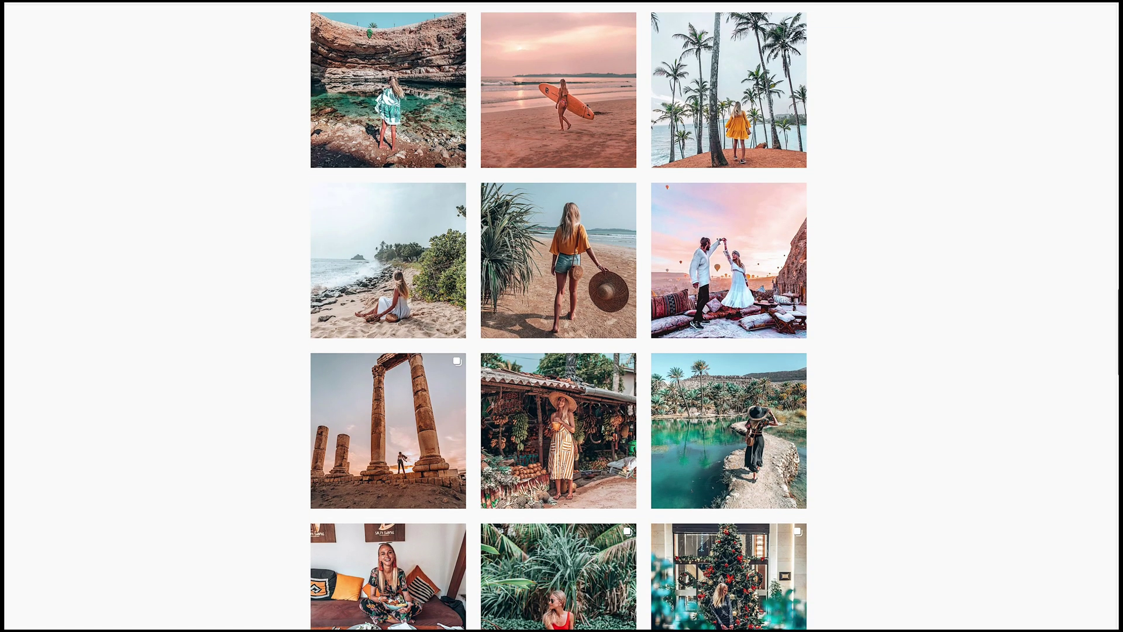
{"action": "scroll", "coordinate": [559, 317], "scroll_direction": "up", "scroll_amount": 3}
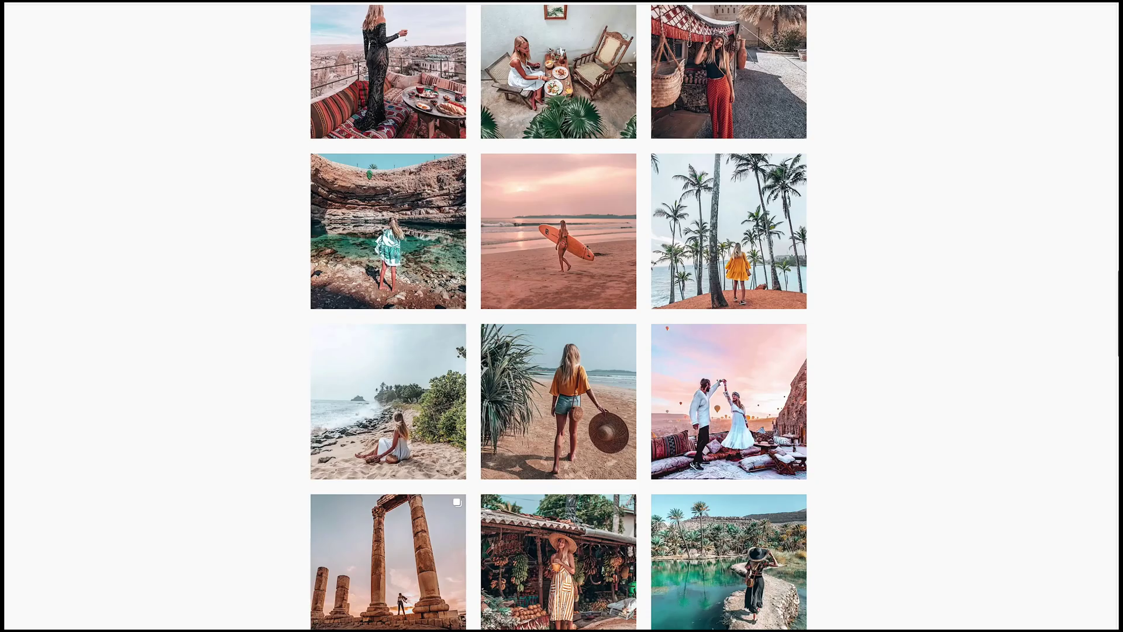
{"action": "scroll", "coordinate": [1115, 255], "scroll_direction": "up", "scroll_amount": 3}
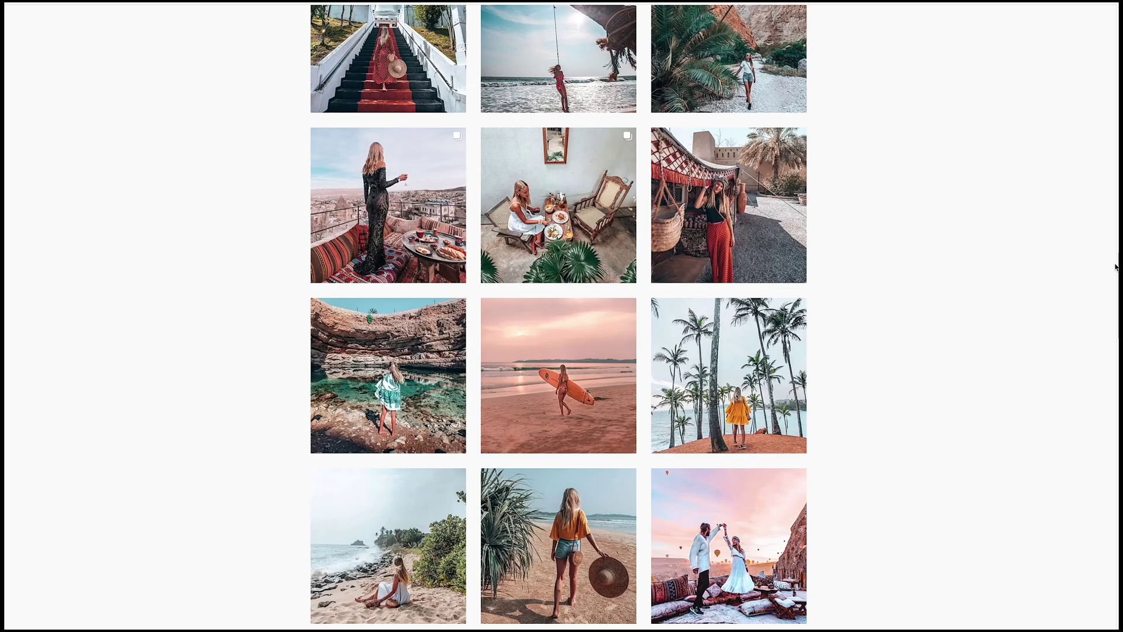
{"action": "scroll", "coordinate": [1116, 255], "scroll_direction": "up", "scroll_amount": 4}
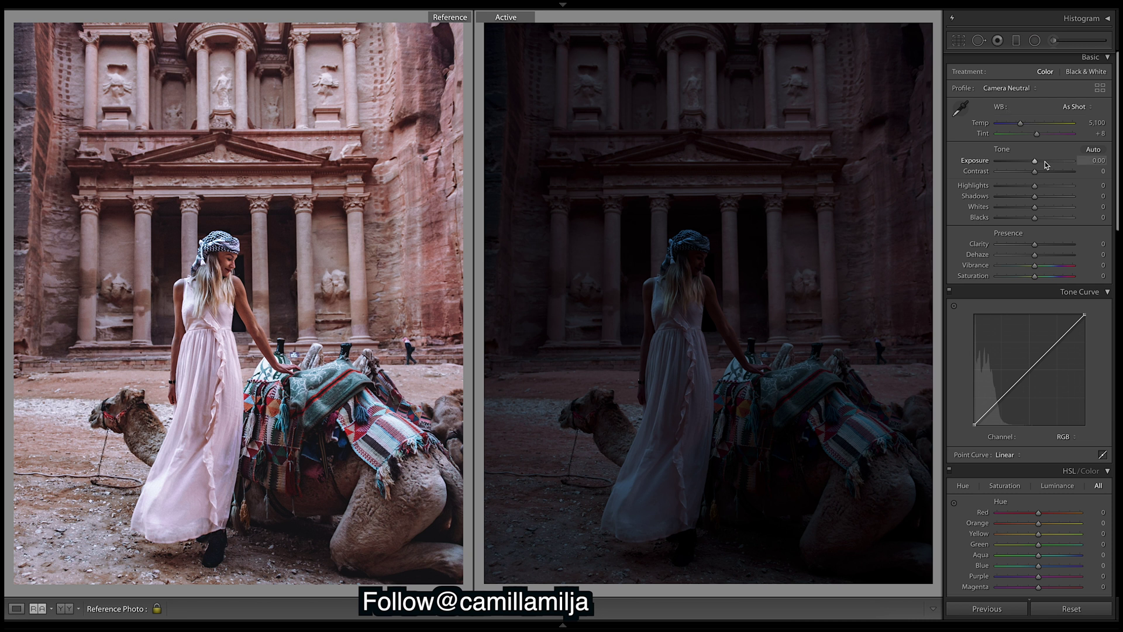
In Lightroom, raise the active photo's Exposure to +2.50 and set its white balance temperature to 6,500
{"action": "left_click_drag", "start_coordinate": [1036, 165], "coordinate": [1054, 164]}
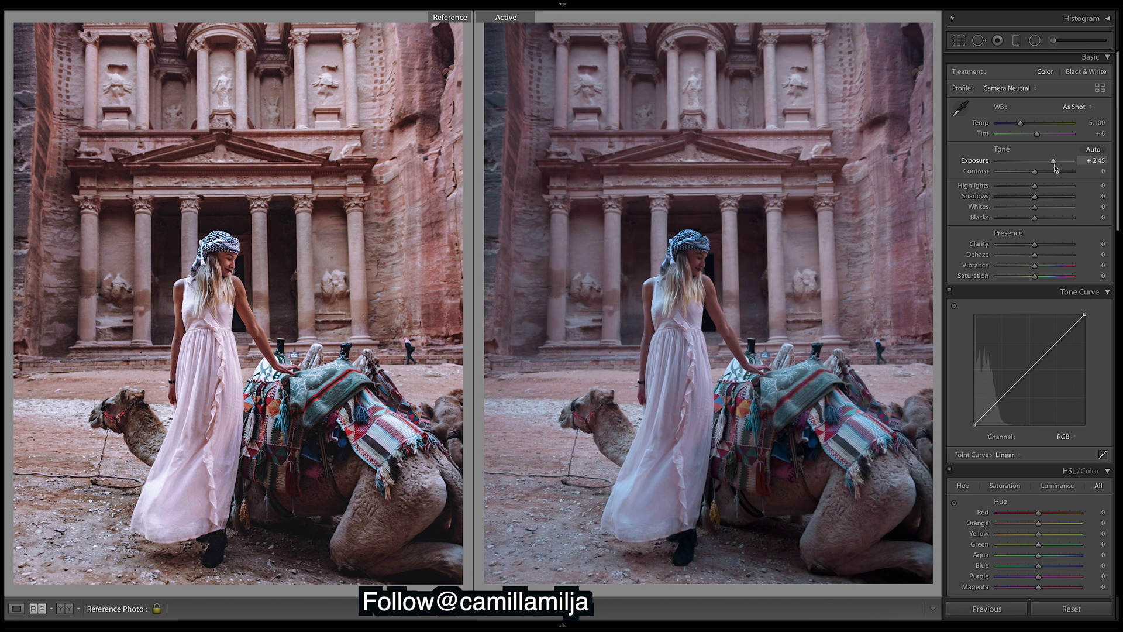
{"action": "left_click", "coordinate": [1088, 121]}
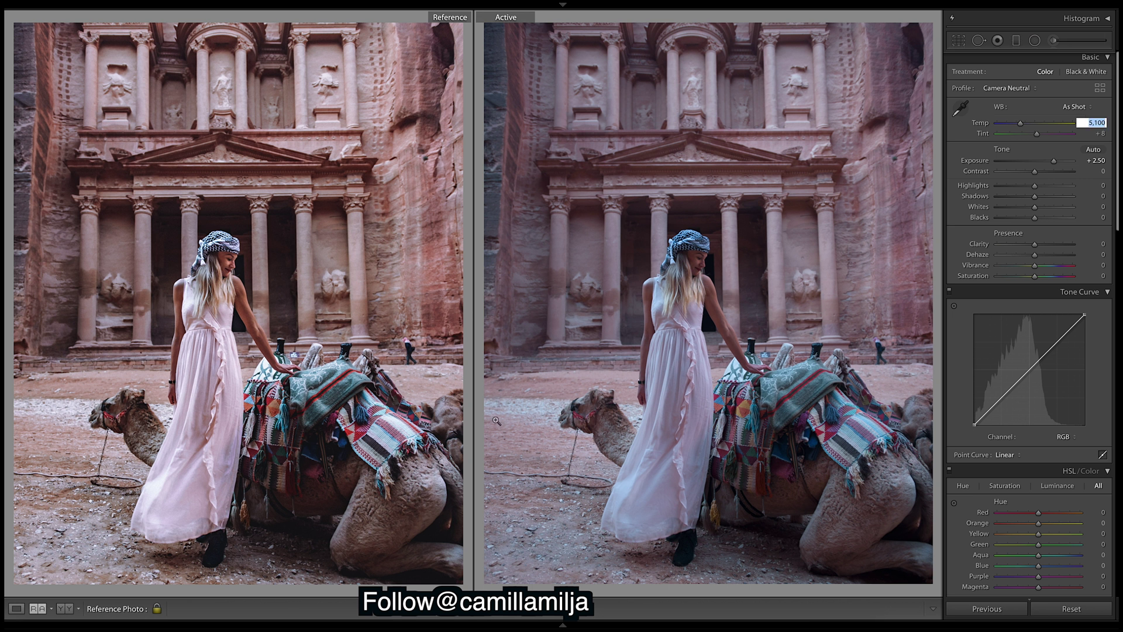
{"action": "type", "text": "6500"}
{"action": "key", "text": "Return"}
Set the active photo's Clarity to +33, try +99 for comparison and undo that trial
{"action": "scroll", "coordinate": [1030, 325], "scroll_direction": "down", "scroll_amount": 1}
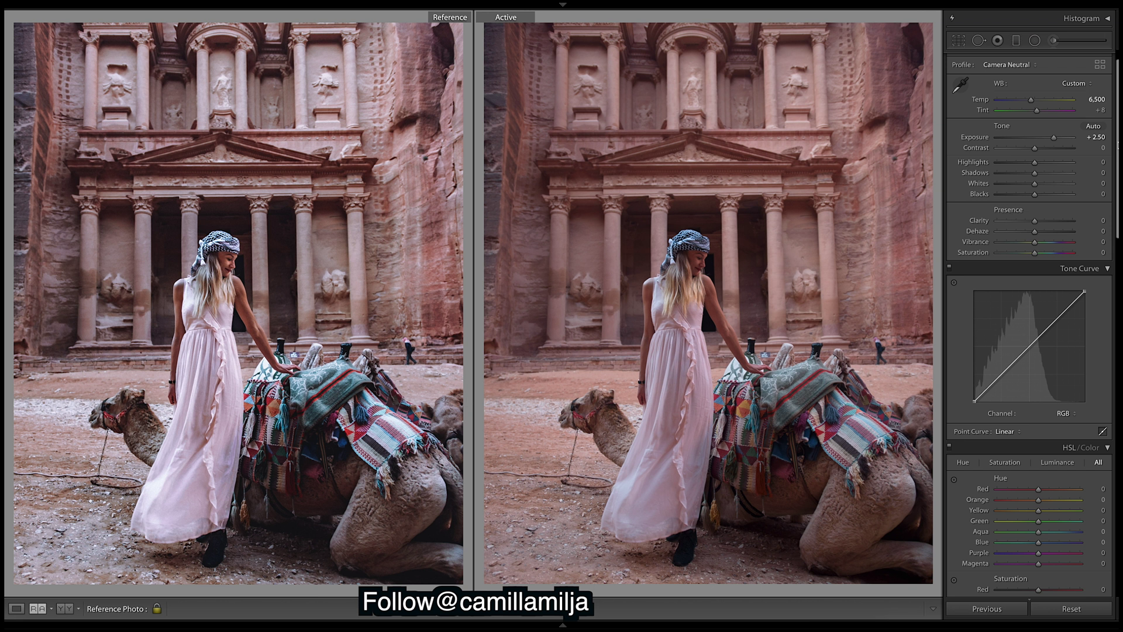
{"action": "left_click_drag", "start_coordinate": [1035, 222], "coordinate": [1042, 226]}
{"action": "left_click_drag", "start_coordinate": [1042, 222], "coordinate": [1045, 226]}
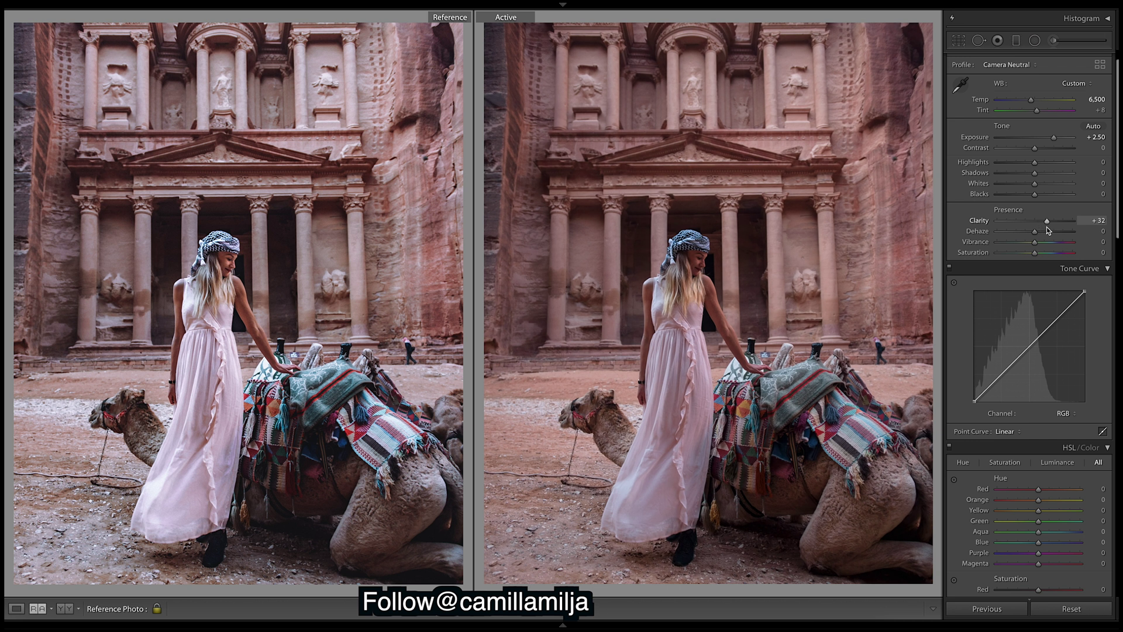
{"action": "left_click_drag", "start_coordinate": [1047, 230], "coordinate": [1048, 231]}
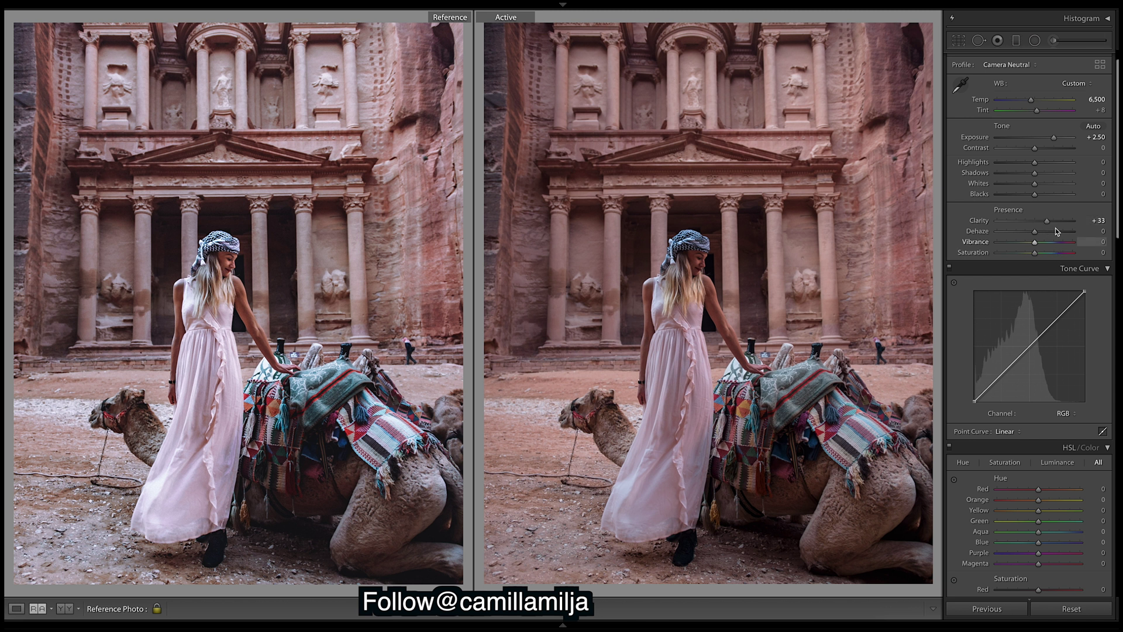
{"action": "left_click_drag", "start_coordinate": [1066, 227], "coordinate": [1074, 229]}
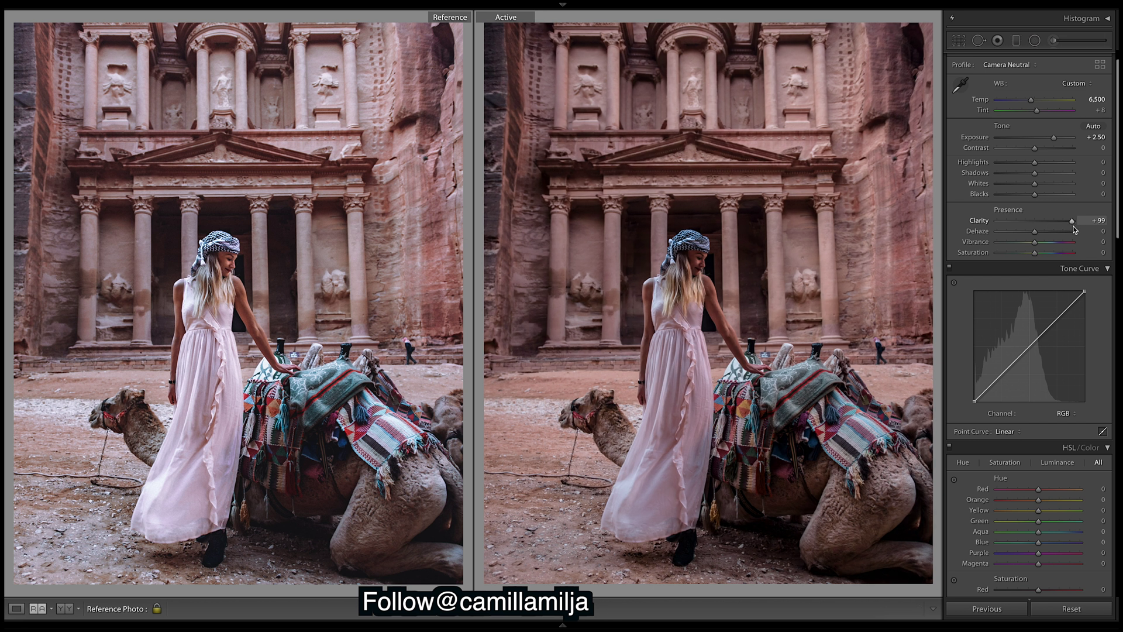
{"action": "key", "text": "ctrl+z"}
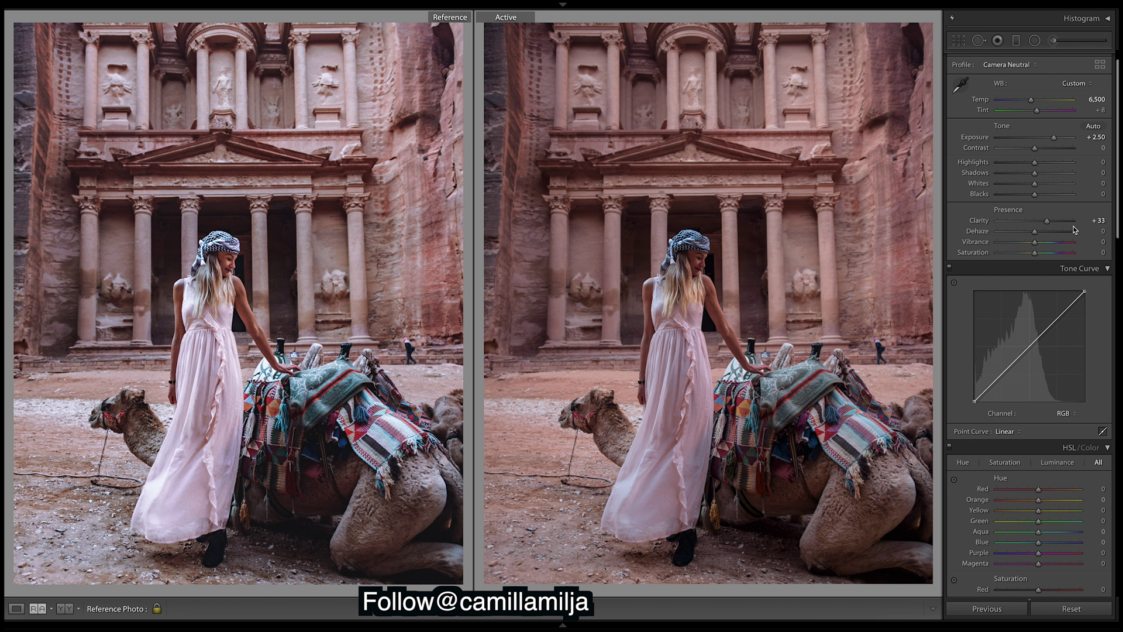
Lower the active photo's Highlights to -77 and raise its Blacks to +5
{"action": "scroll", "coordinate": [1030, 325], "scroll_direction": "up", "scroll_amount": 1}
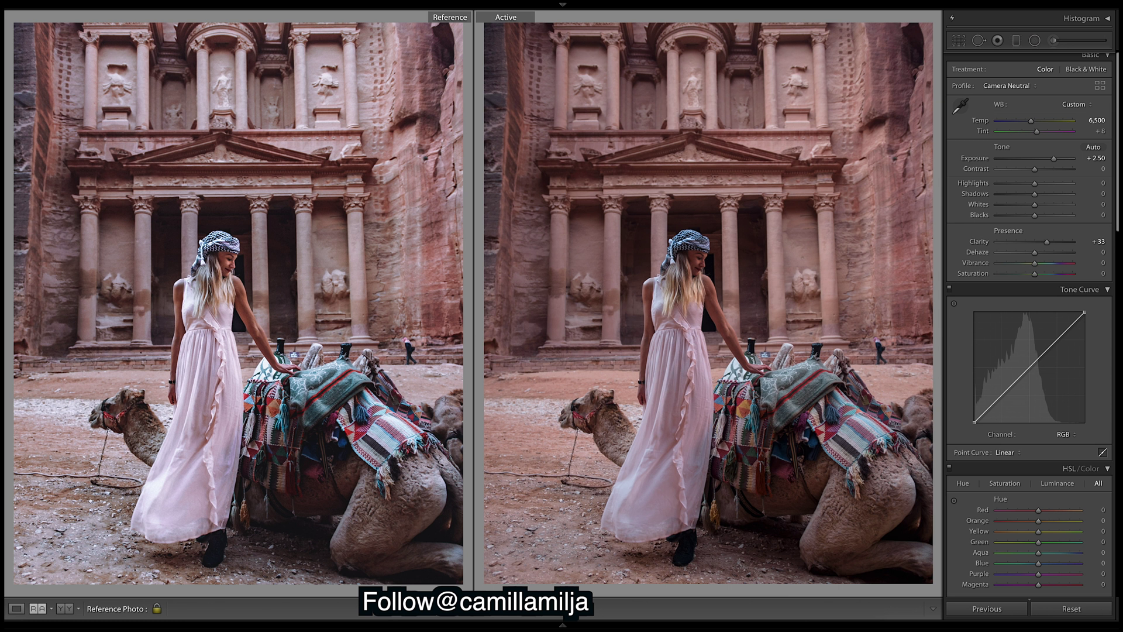
{"action": "scroll", "coordinate": [1030, 325], "scroll_direction": "up", "scroll_amount": 1}
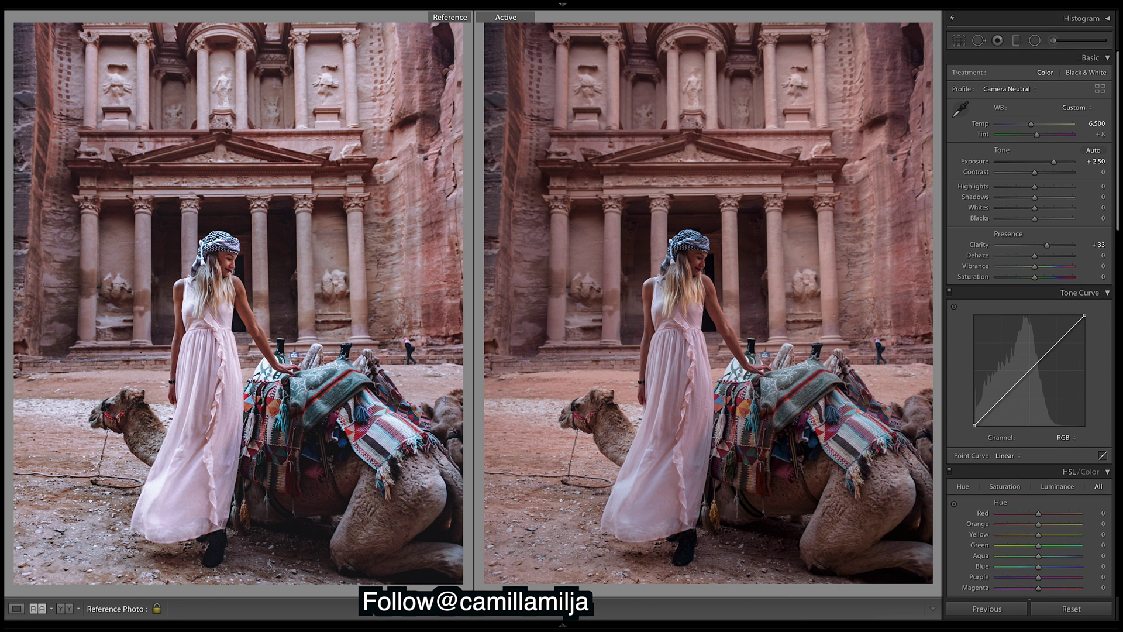
{"action": "left_click", "coordinate": [1007, 186]}
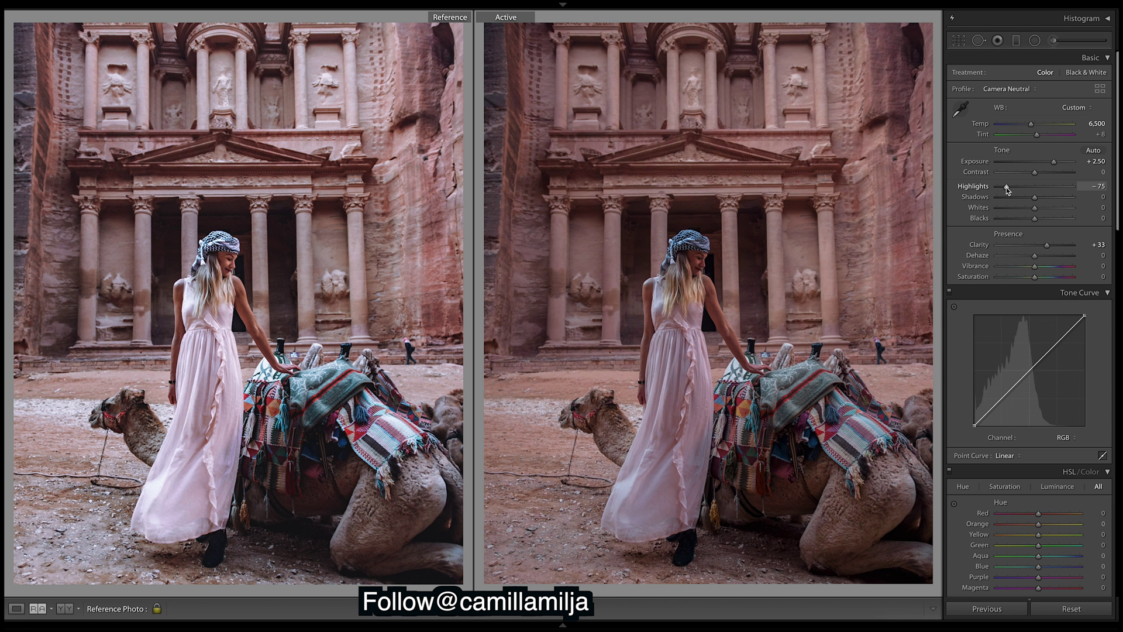
{"action": "left_click_drag", "start_coordinate": [1006, 187], "coordinate": [1005, 187]}
{"action": "left_click_drag", "start_coordinate": [1035, 219], "coordinate": [1038, 221]}
Set the photo's presence values to Dehaze +24, Vibrance +10 and Saturation +5
{"action": "left_click_drag", "start_coordinate": [1036, 257], "coordinate": [1047, 257]}
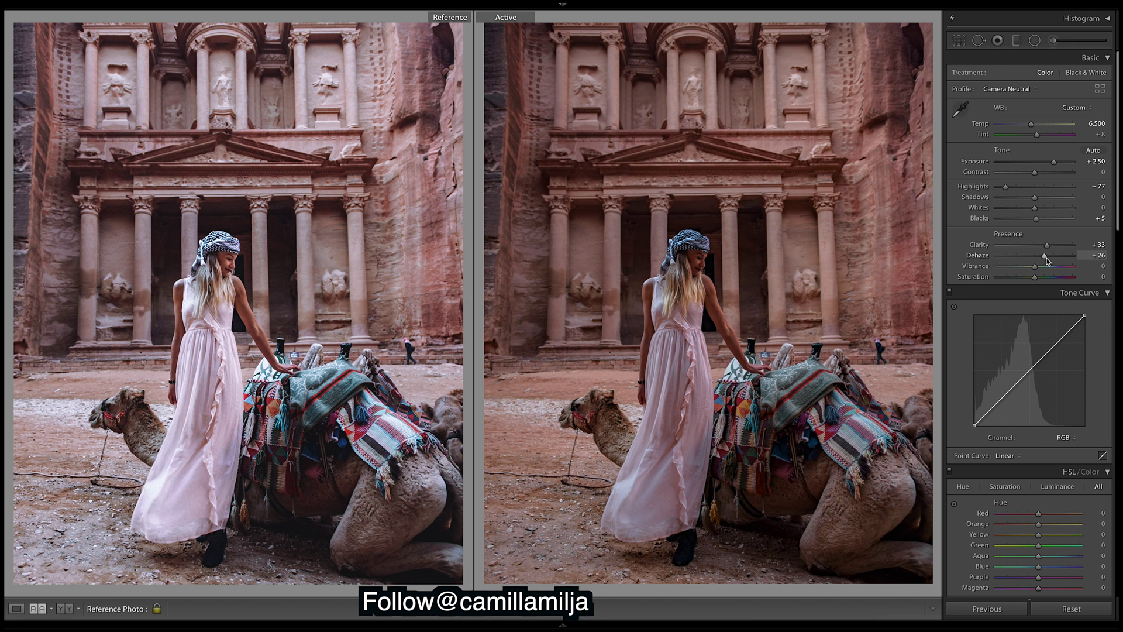
{"action": "left_click_drag", "start_coordinate": [1047, 261], "coordinate": [1047, 261]}
{"action": "left_click_drag", "start_coordinate": [1034, 266], "coordinate": [1036, 280]}
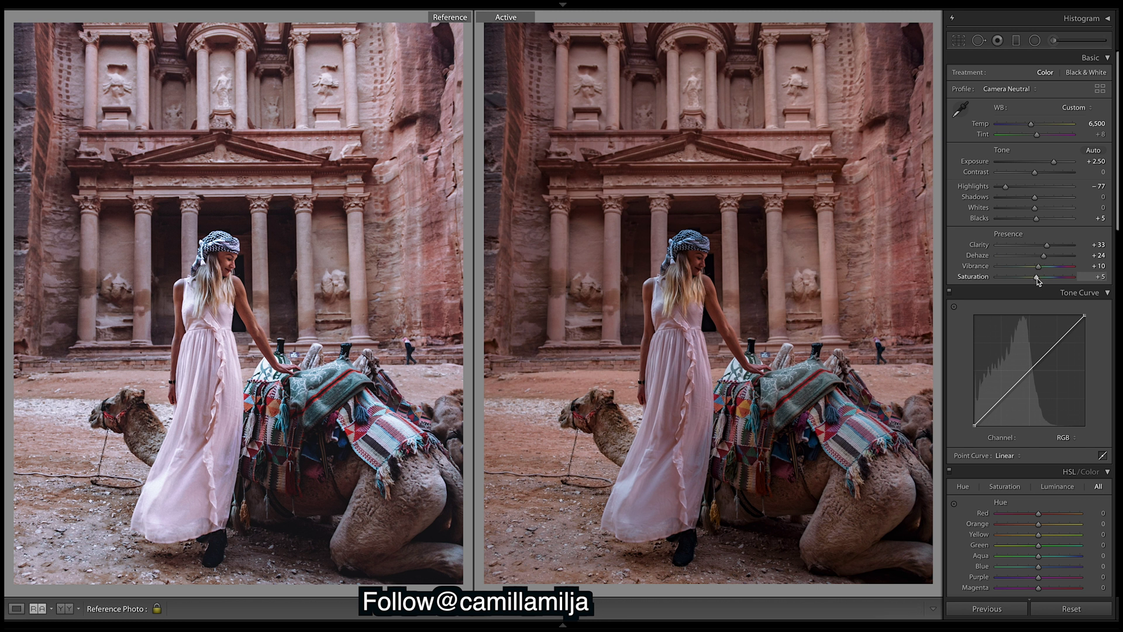
Reshape the Red channel's tone curve with added points, lifting its midtones and highlights
{"action": "scroll", "coordinate": [1102, 234], "scroll_direction": "down", "scroll_amount": 1}
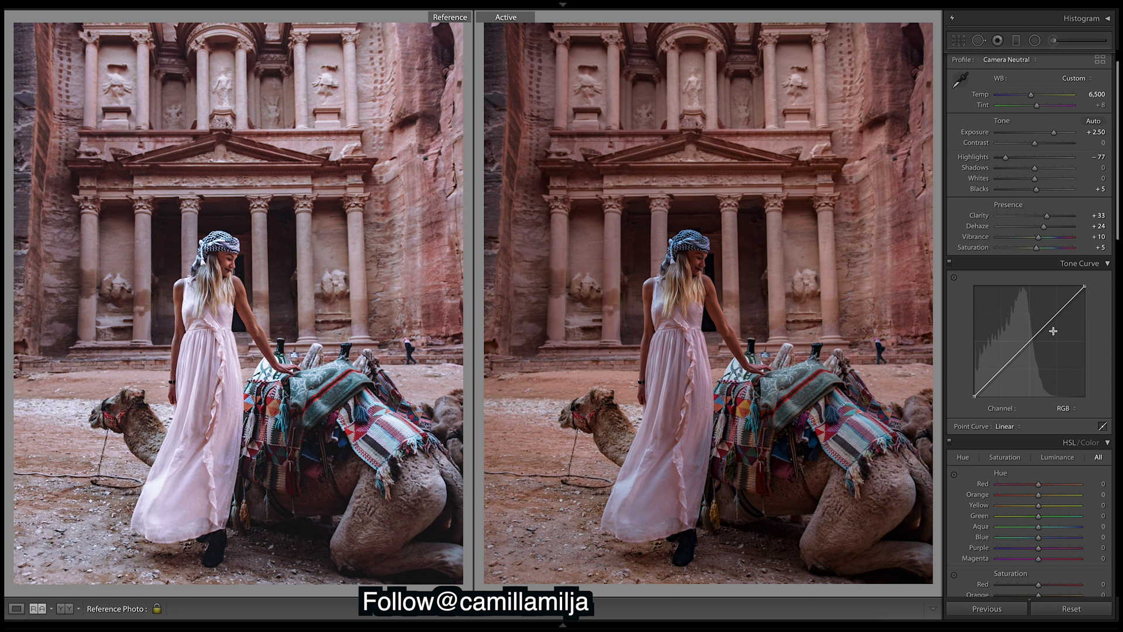
{"action": "left_click", "coordinate": [1066, 405]}
{"action": "left_click", "coordinate": [1066, 415]}
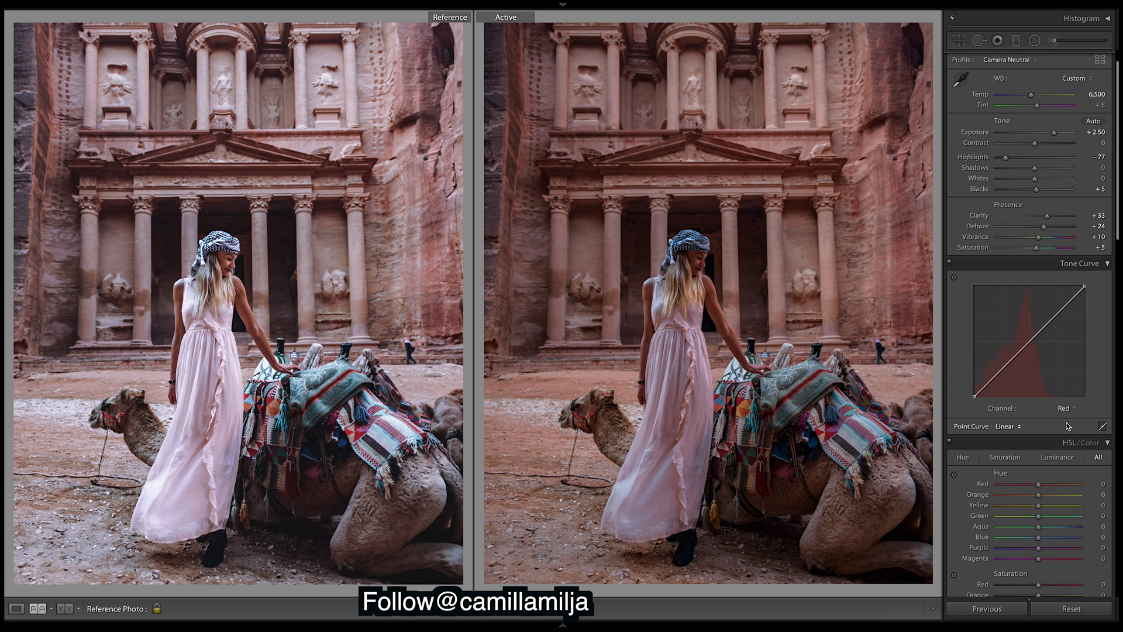
{"action": "left_click_drag", "start_coordinate": [999, 371], "coordinate": [1023, 344]}
{"action": "left_click", "coordinate": [1058, 305]}
{"action": "left_click_drag", "start_coordinate": [1058, 305], "coordinate": [1052, 308]}
Shape the Green channel's tone curve into an S-curve with lowered shadows, a midtone point at about 44/48 % and raised highlights
{"action": "left_click", "coordinate": [1063, 408]}
{"action": "left_click", "coordinate": [1063, 418]}
{"action": "left_click_drag", "start_coordinate": [993, 379], "coordinate": [994, 391]}
{"action": "left_click_drag", "start_coordinate": [1026, 355], "coordinate": [1024, 347]}
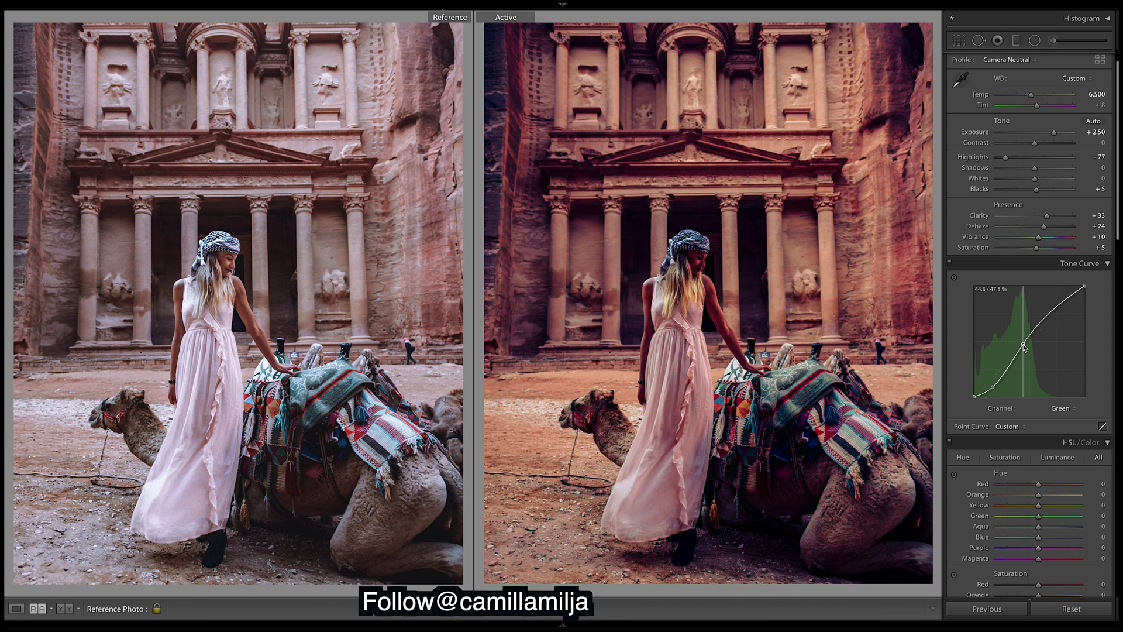
{"action": "left_click", "coordinate": [1051, 310]}
{"action": "left_click_drag", "start_coordinate": [1053, 312], "coordinate": [1054, 311]}
Shape the Blue channel's tone curve into an S-curve, with shadows at about 17/9 % and highlights at about 70/79 %
{"action": "left_click", "coordinate": [1062, 408]}
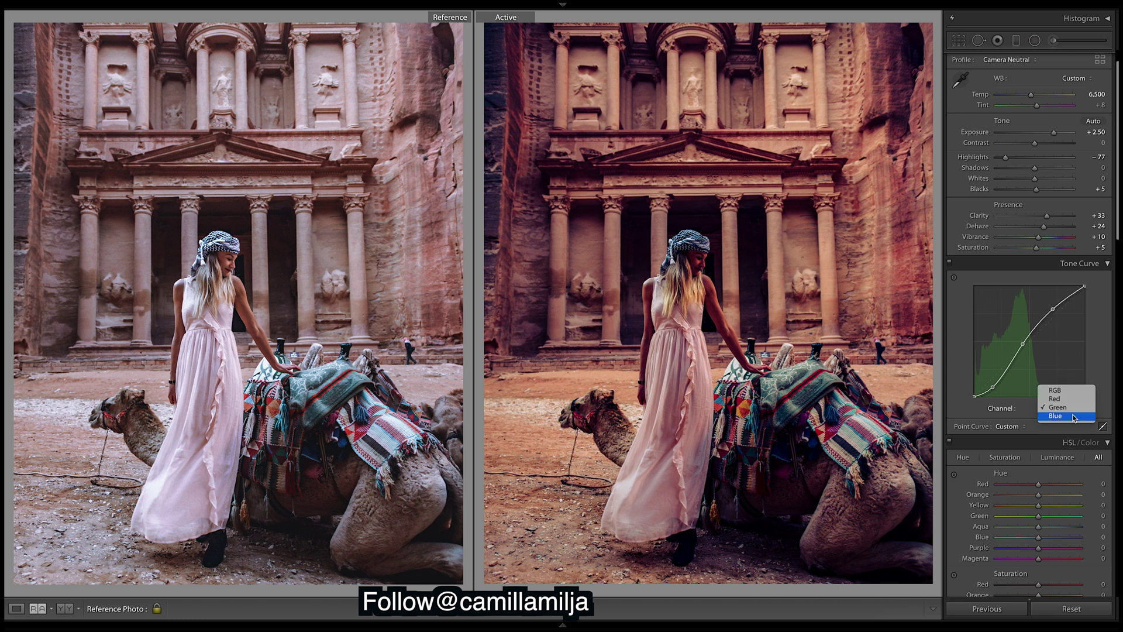
{"action": "left_click", "coordinate": [1062, 420]}
{"action": "left_click_drag", "start_coordinate": [994, 380], "coordinate": [993, 390]}
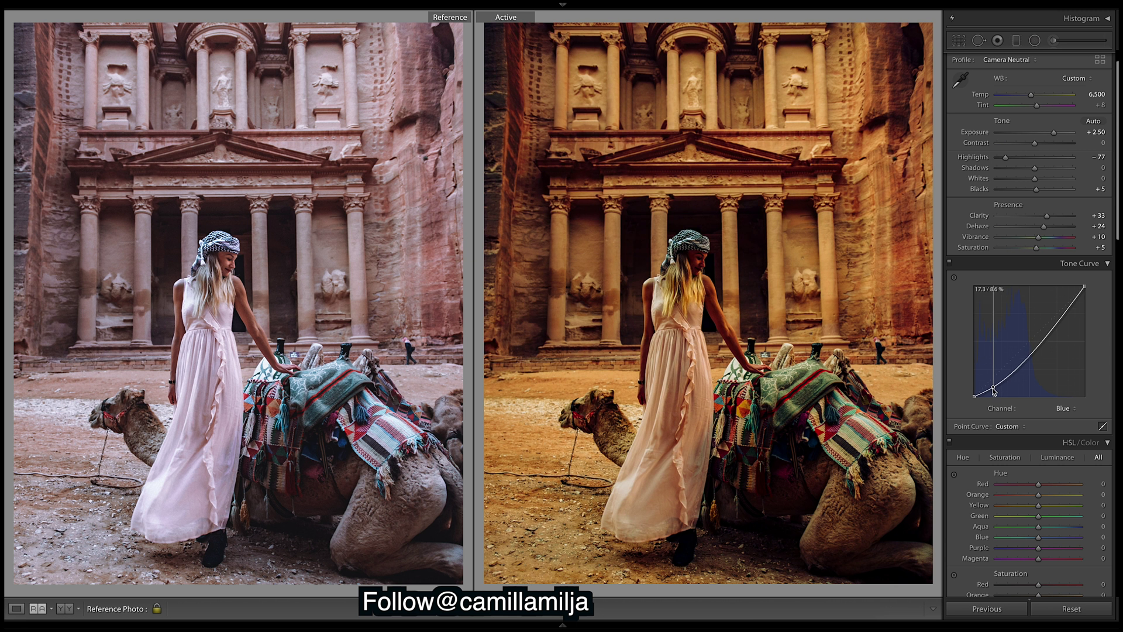
{"action": "left_click_drag", "start_coordinate": [1024, 357], "coordinate": [1053, 312]}
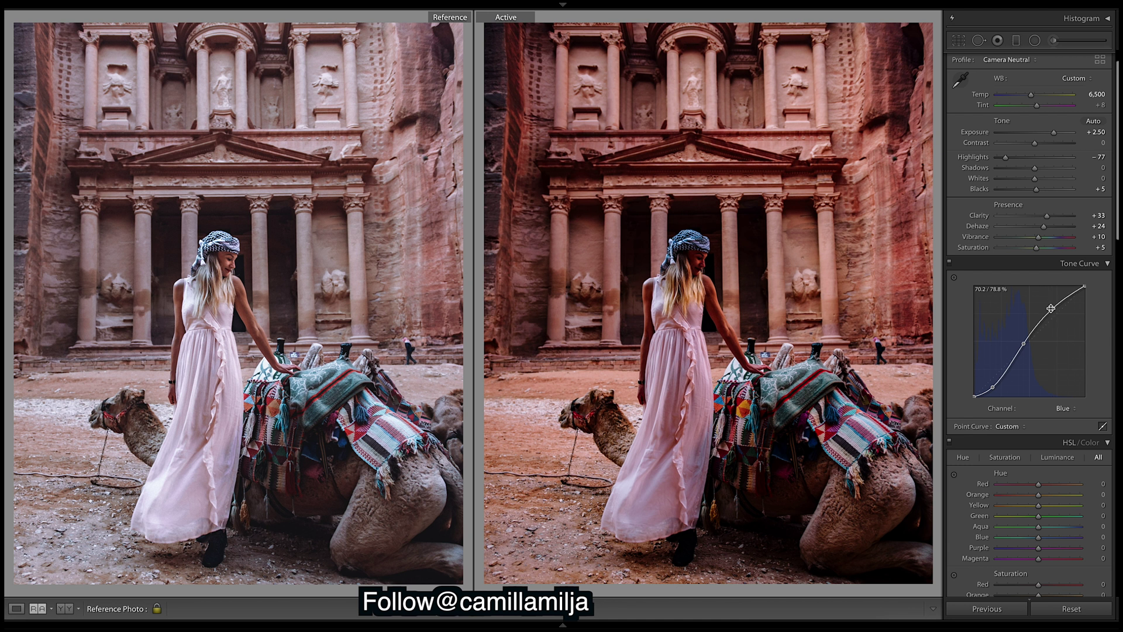
Reshape the RGB tone curve with a lifted black point and added points at about 32/36 % and 58/59 %
{"action": "left_click", "coordinate": [1063, 407]}
{"action": "left_click", "coordinate": [1064, 387]}
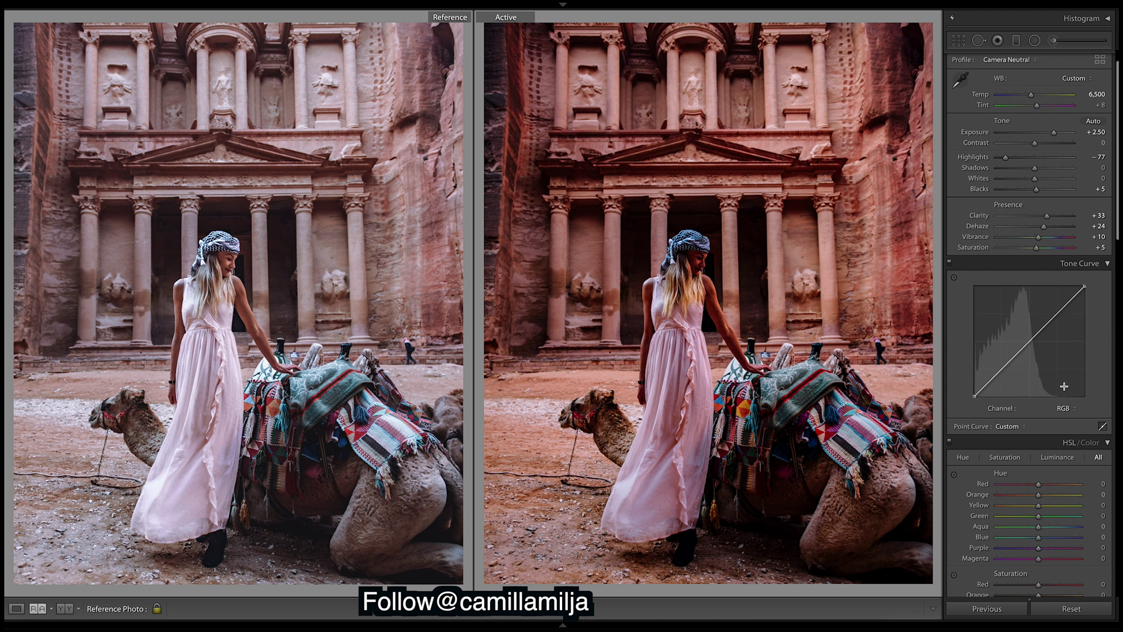
{"action": "left_click_drag", "start_coordinate": [975, 397], "coordinate": [1009, 357]}
{"action": "left_click", "coordinate": [1010, 357]}
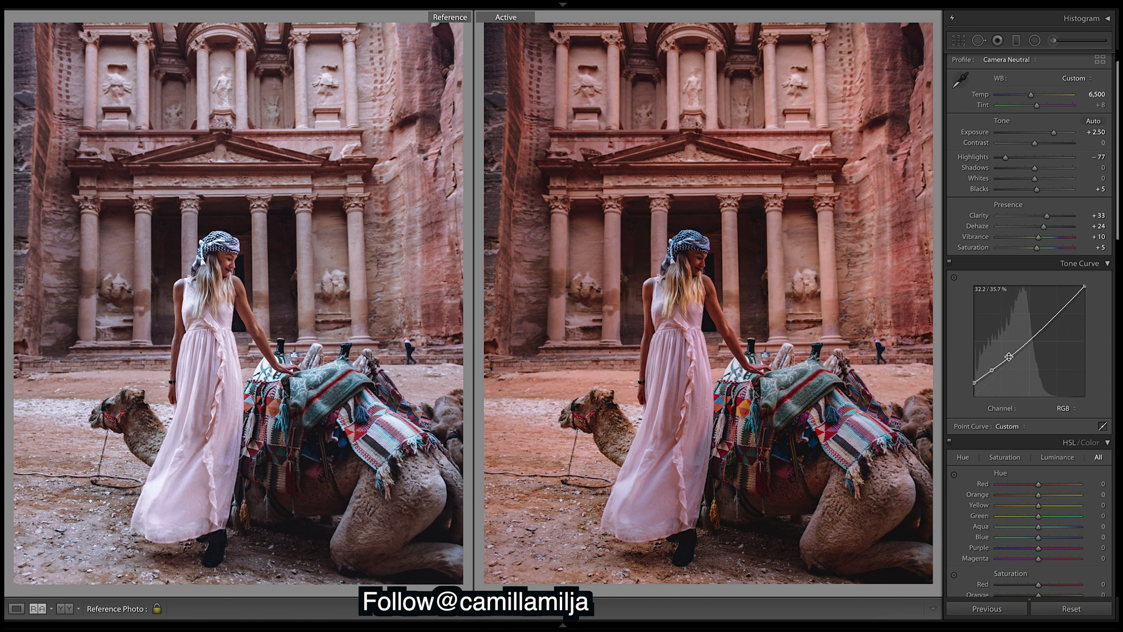
{"action": "left_click", "coordinate": [1038, 331]}
{"action": "scroll", "coordinate": [1078, 325], "scroll_direction": "up", "scroll_amount": 2}
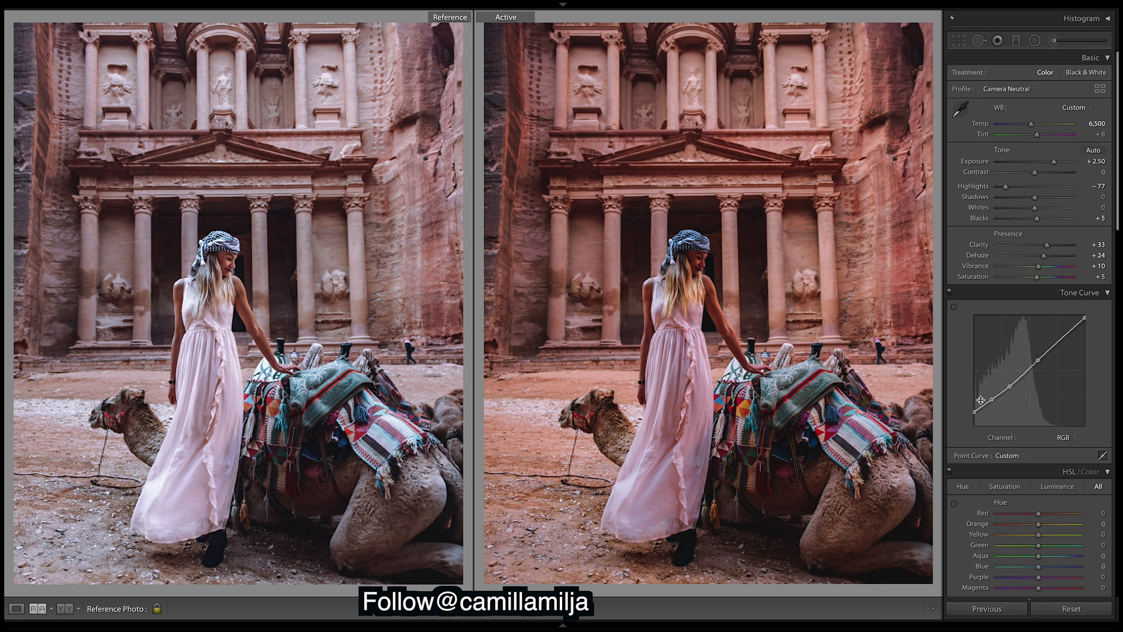
Review the Red and Green channel tone curves, ending on the RGB curve
{"action": "left_click", "coordinate": [1066, 438]}
{"action": "left_click", "coordinate": [1094, 413]}
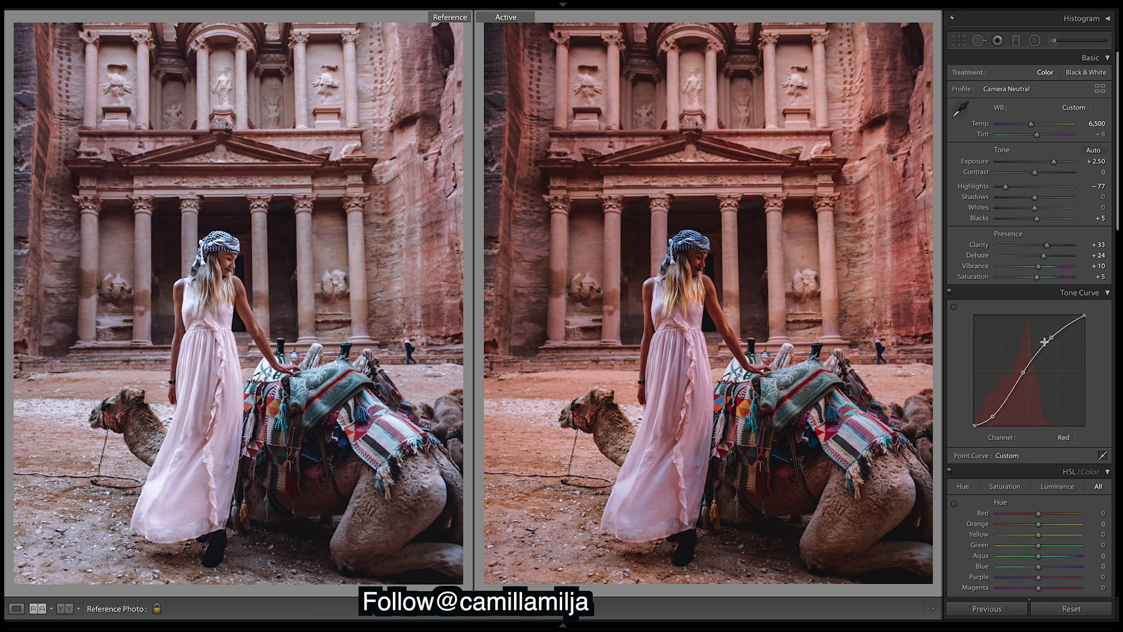
{"action": "left_click", "coordinate": [1069, 438]}
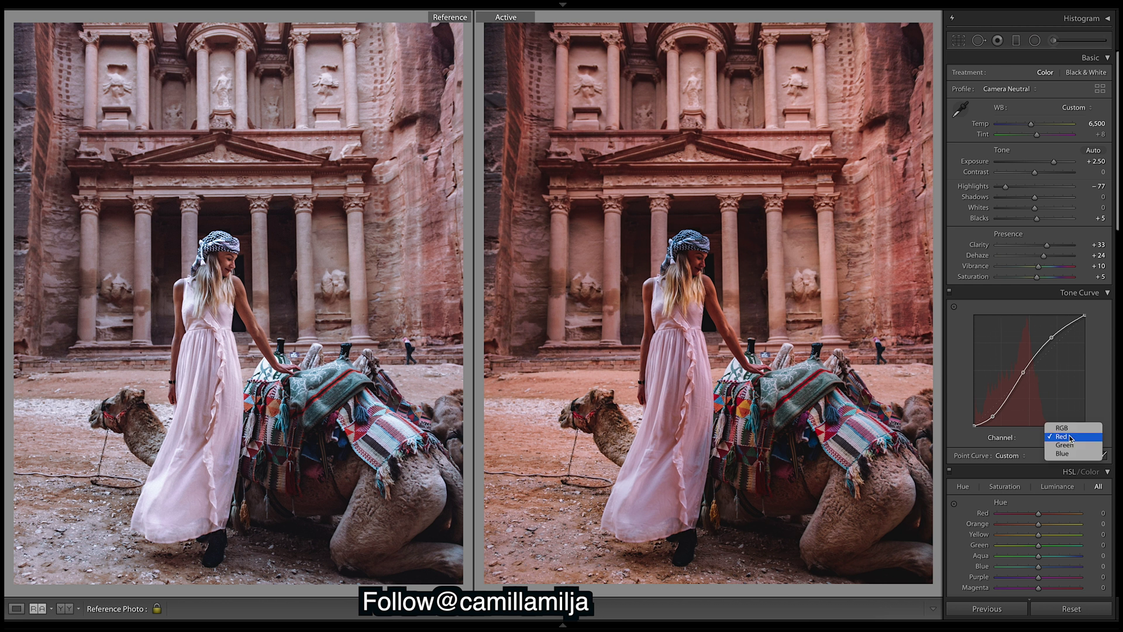
{"action": "left_click", "coordinate": [1070, 446]}
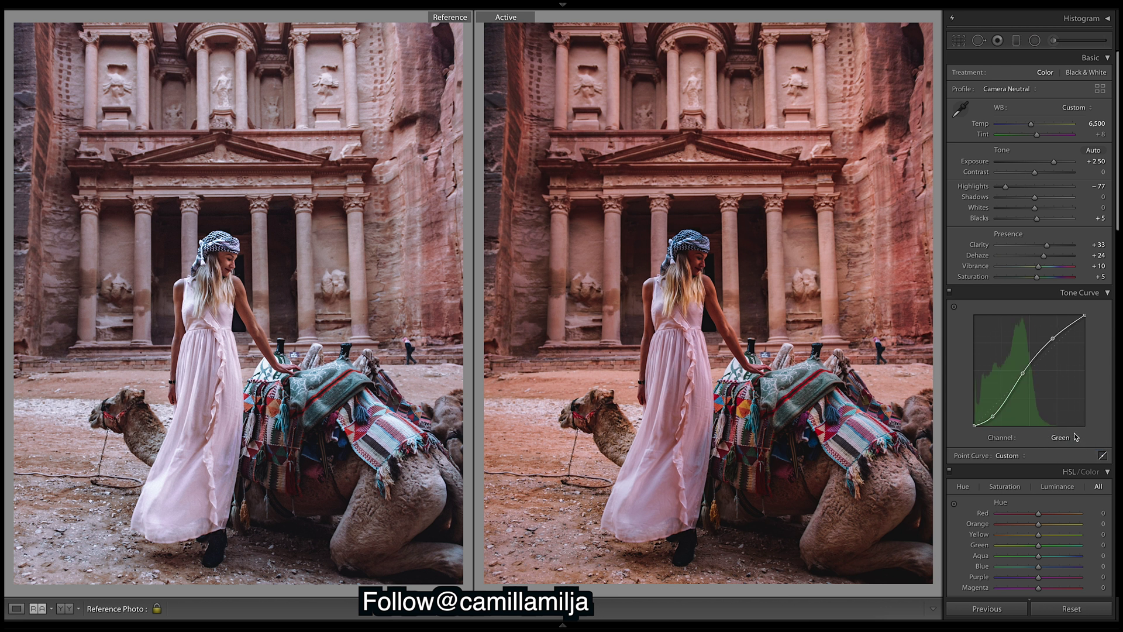
{"action": "left_click", "coordinate": [1074, 437]}
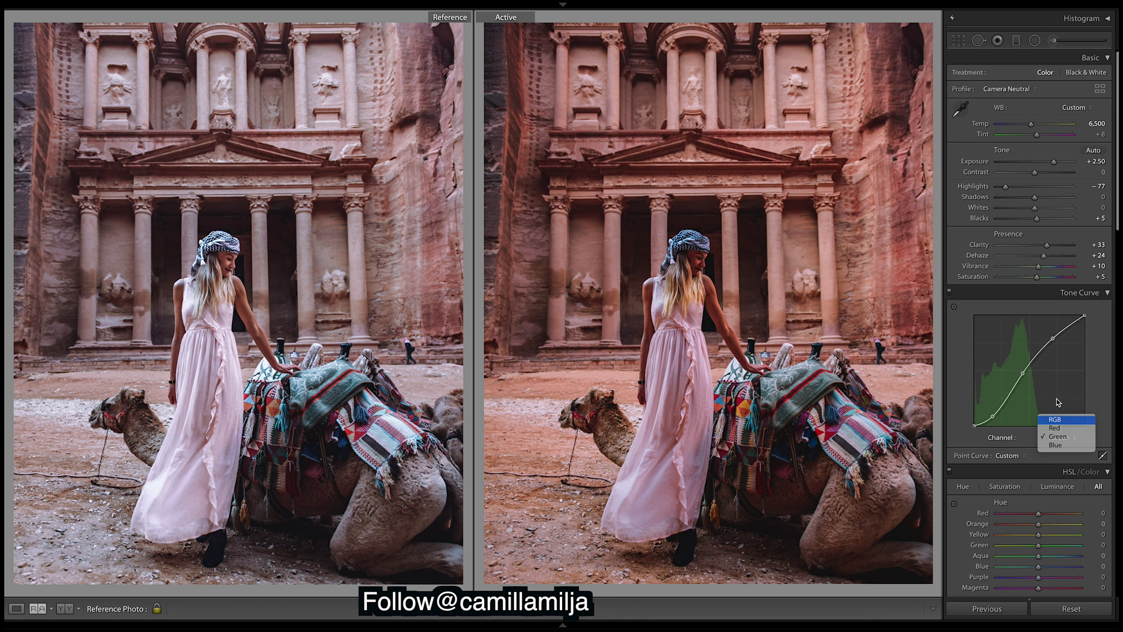
{"action": "left_click", "coordinate": [1066, 420]}
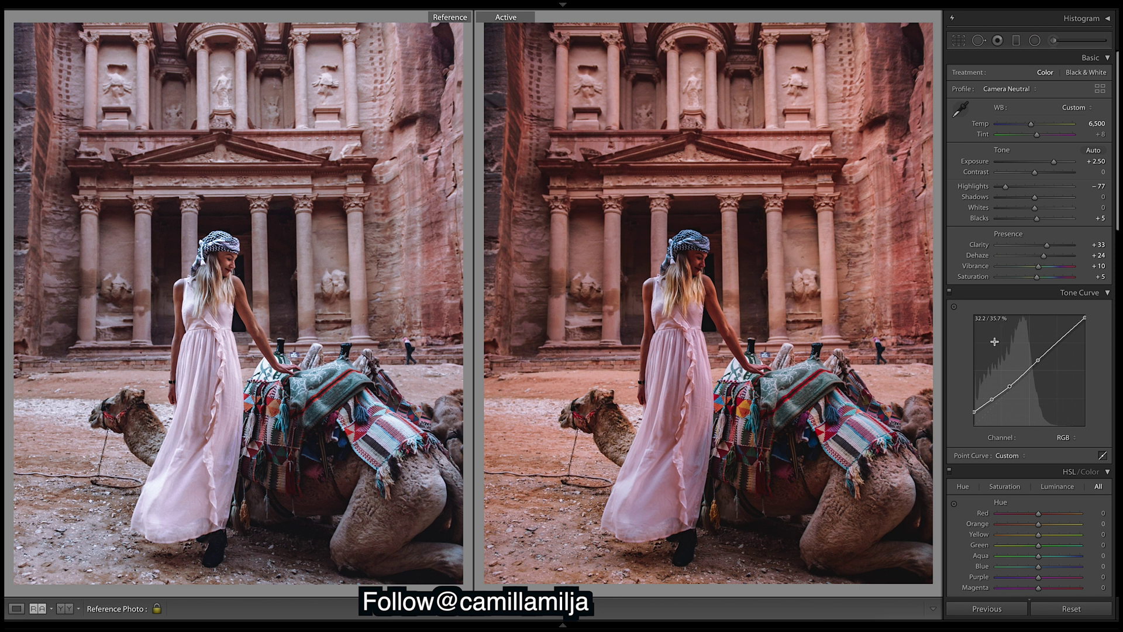
Flatten the RGB tone curve for comparison and undo the flattening
{"action": "right_click", "coordinate": [1043, 374]}
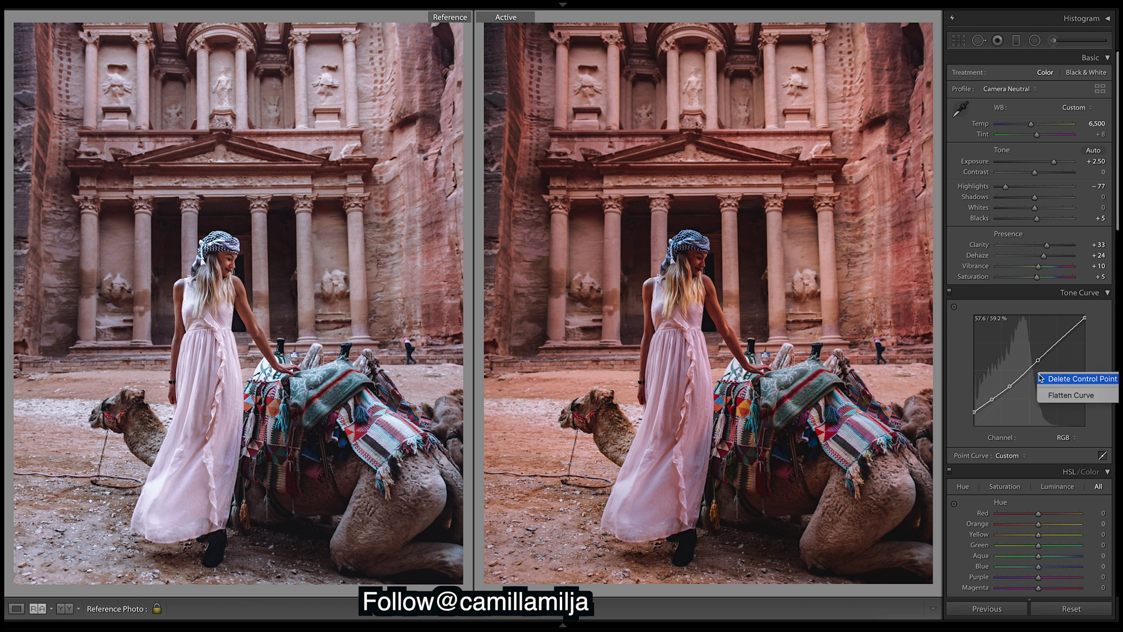
{"action": "left_click", "coordinate": [1072, 400]}
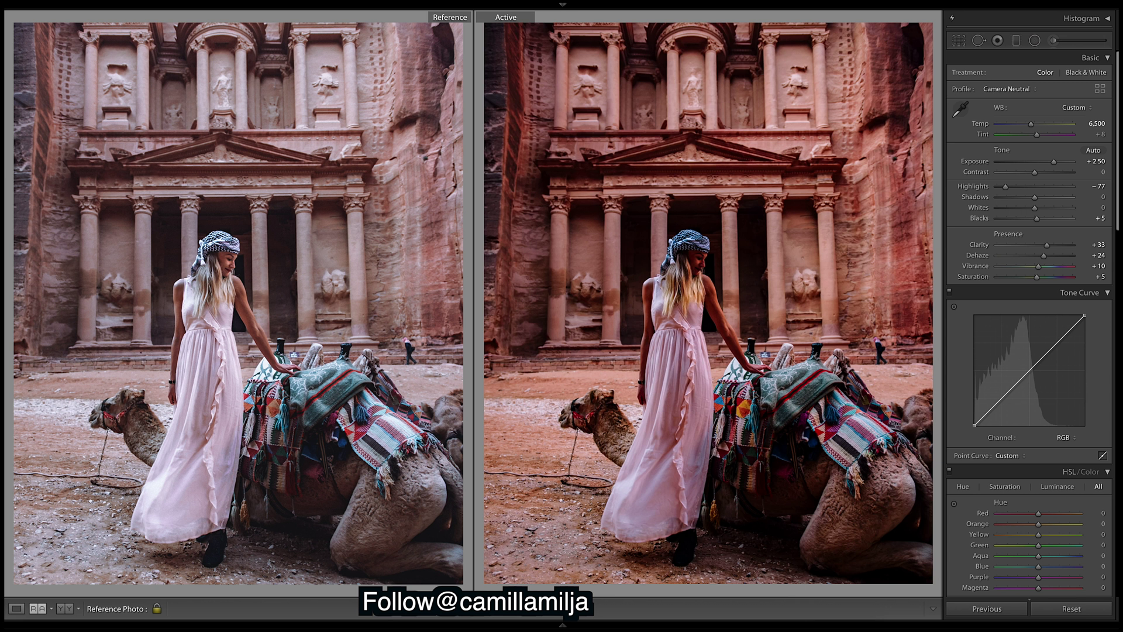
{"action": "key", "text": "ctrl+z"}
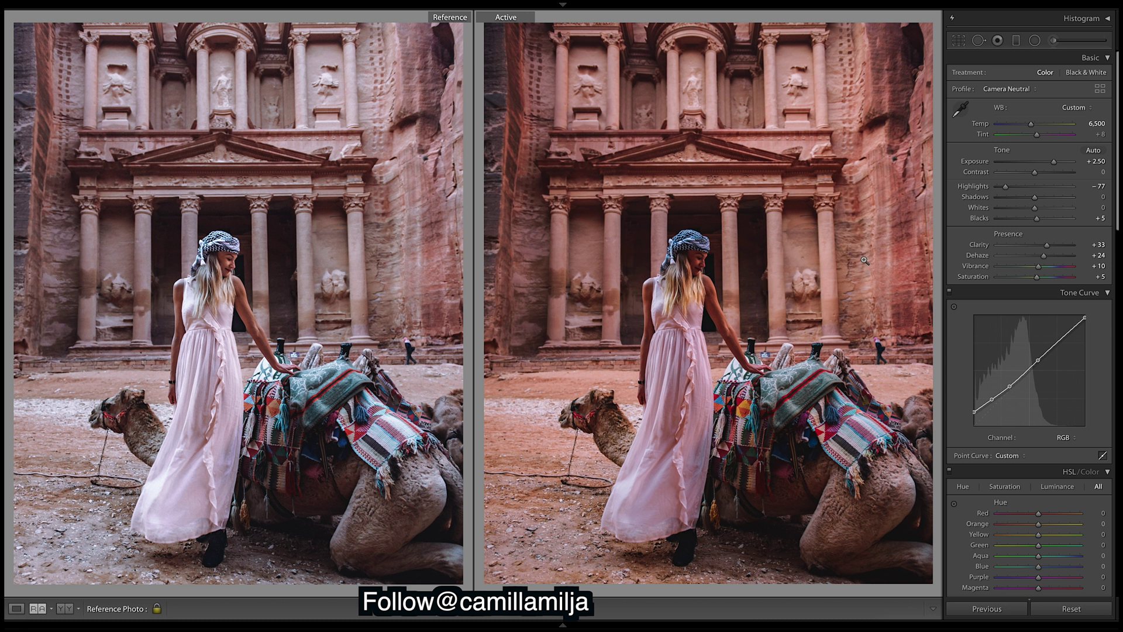
Check the Red channel's tone curve once more and return to the RGB curve
{"action": "left_click", "coordinate": [1074, 440]}
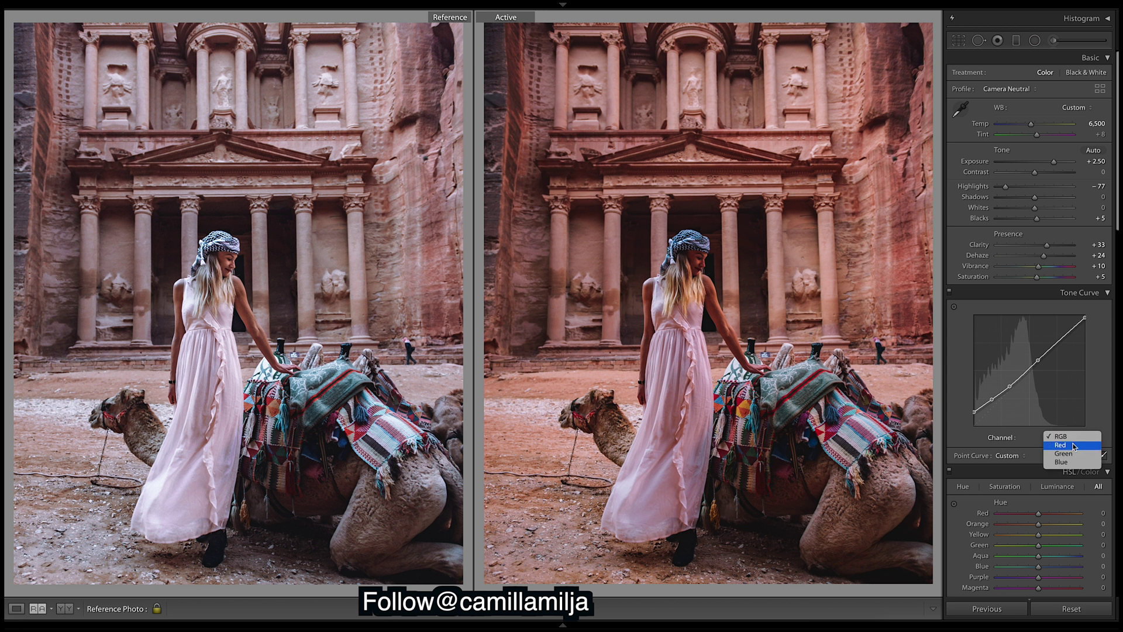
{"action": "left_click", "coordinate": [1070, 442]}
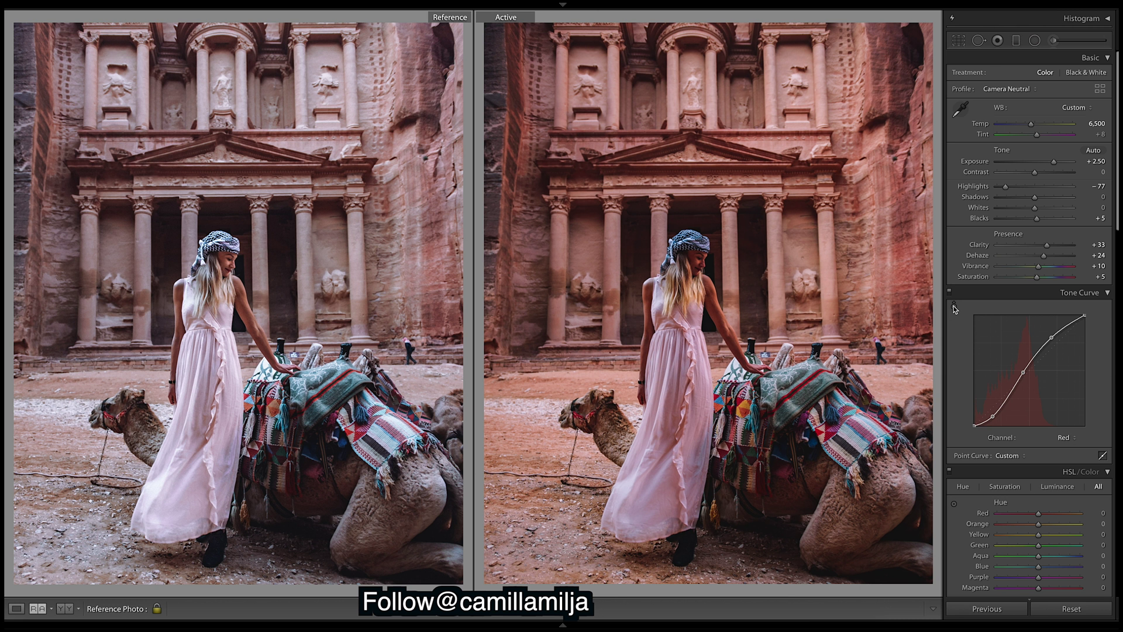
{"action": "left_click", "coordinate": [1067, 438]}
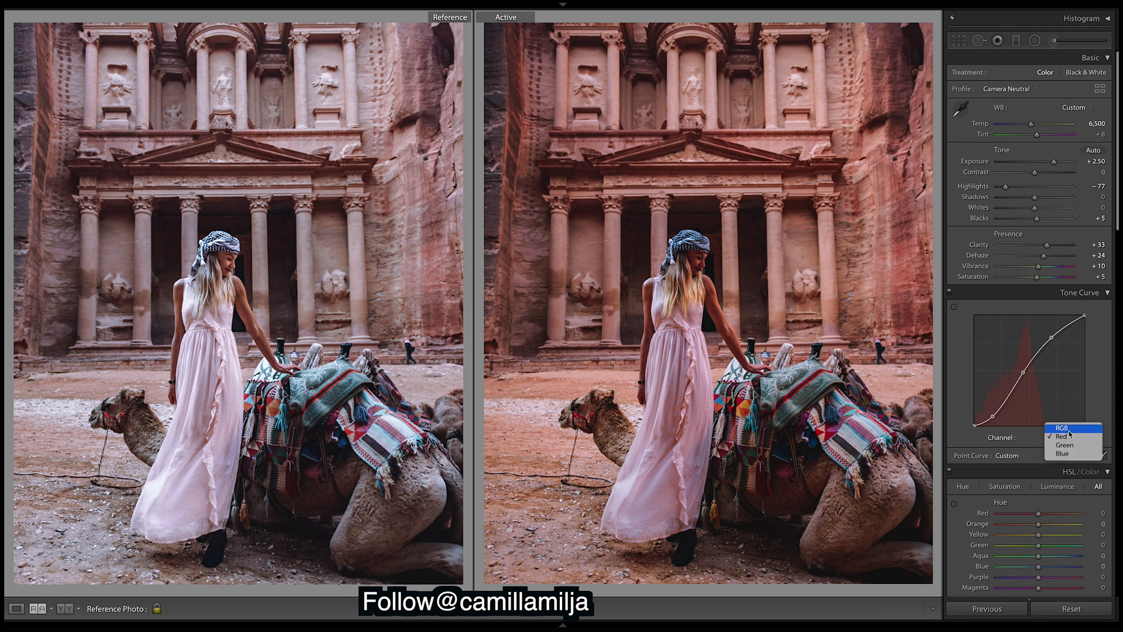
{"action": "left_click", "coordinate": [1070, 429]}
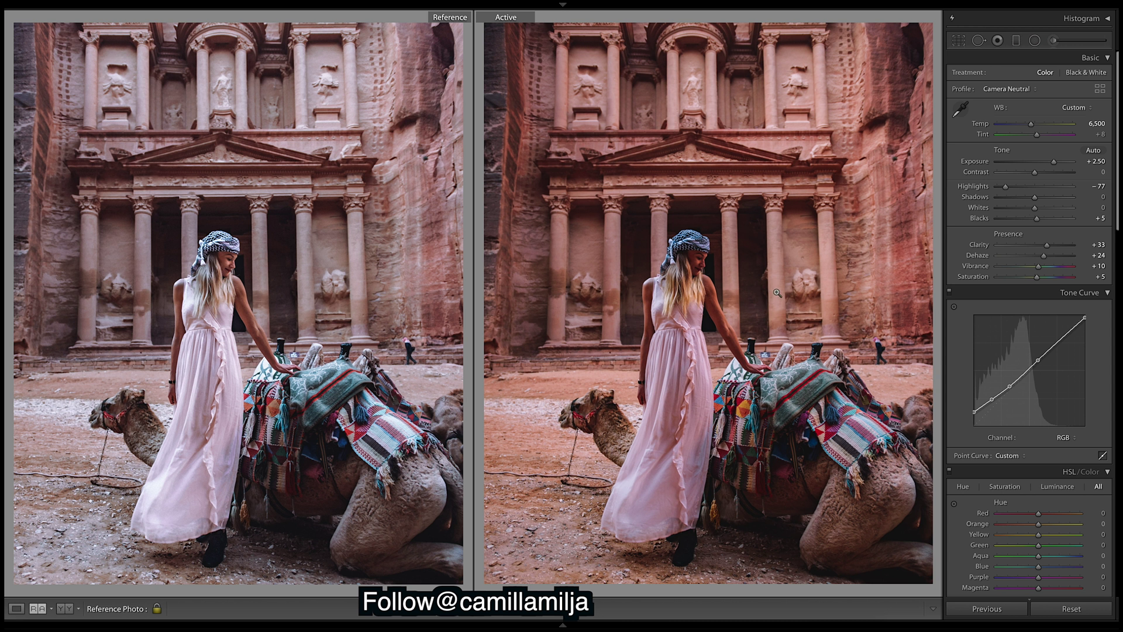
Set Split Toning to Hue 212 and Saturation 24 for highlights, and Hue 230 and Saturation 12 for shadows
{"action": "scroll", "coordinate": [1029, 322], "scroll_direction": "down", "scroll_amount": 10}
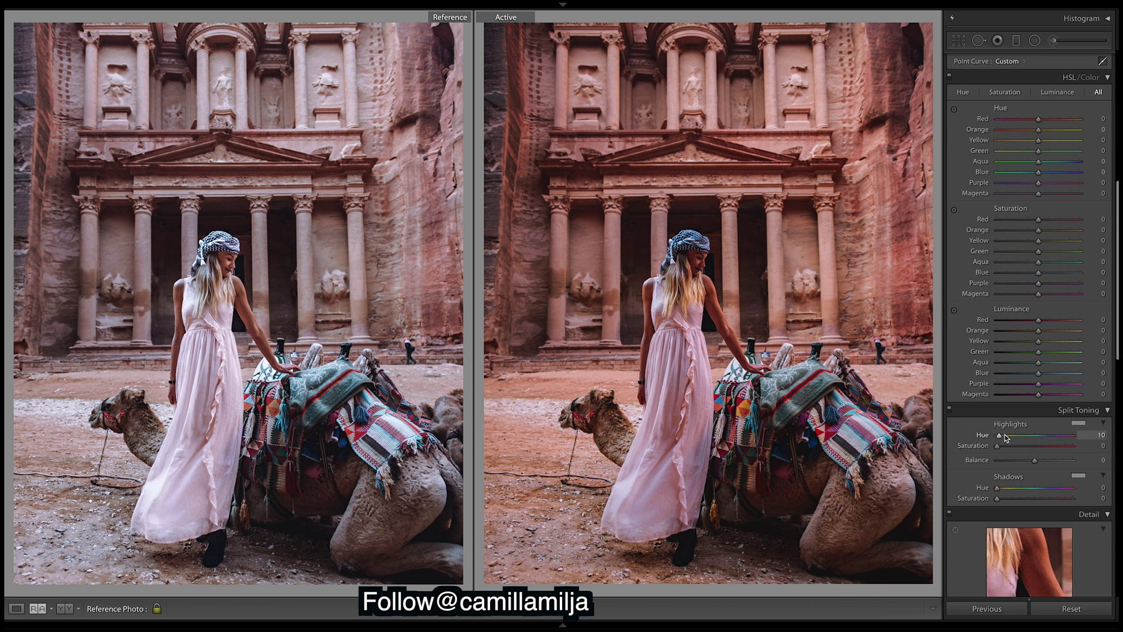
{"action": "mouse_move", "coordinate": [997, 435]}
{"action": "left_mouse_down"}
{"action": "mouse_move", "coordinate": [1043, 438]}
{"action": "mouse_move", "coordinate": [1015, 448]}
{"action": "left_mouse_up"}
{"action": "left_click_drag", "start_coordinate": [1016, 447], "coordinate": [1018, 449]}
{"action": "left_click_drag", "start_coordinate": [997, 488], "coordinate": [1044, 494]}
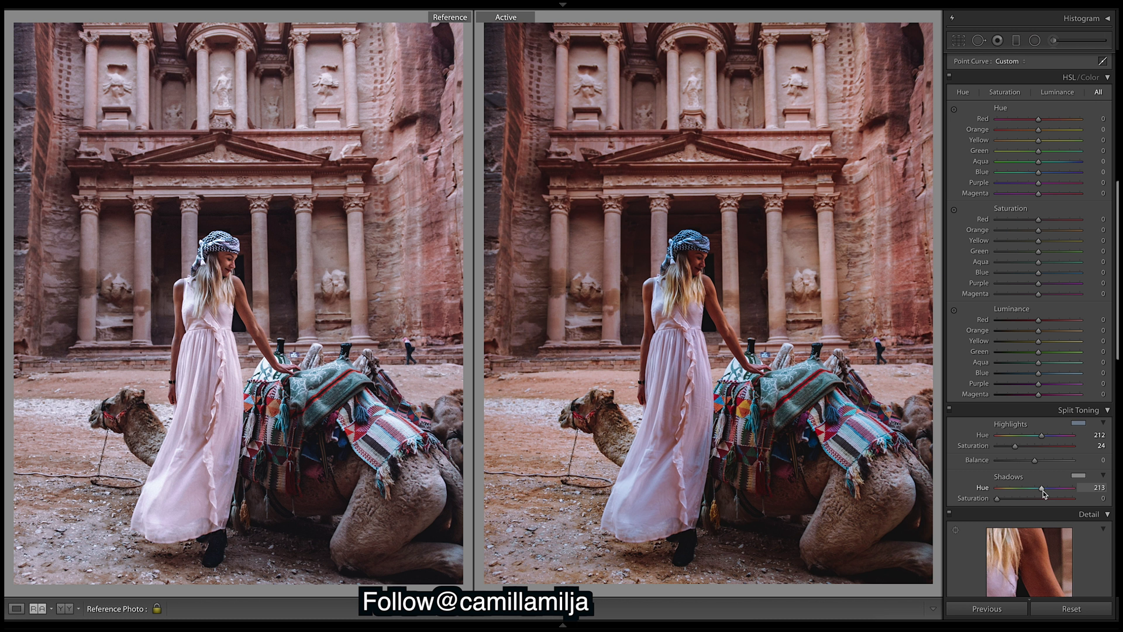
{"action": "left_click_drag", "start_coordinate": [1044, 494], "coordinate": [1047, 494]}
{"action": "left_click_drag", "start_coordinate": [997, 499], "coordinate": [1012, 501]}
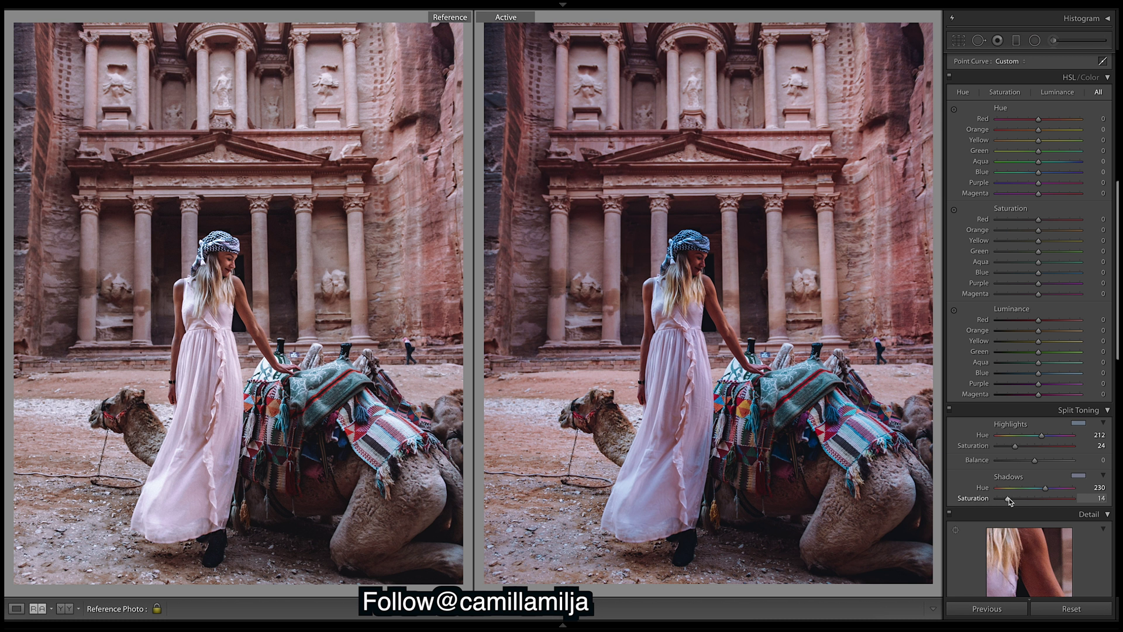
{"action": "left_click_drag", "start_coordinate": [1009, 498], "coordinate": [1007, 497]}
Set the HSL Yellow hue to -100, Orange saturation to -17 and Yellow saturation to -100
{"action": "scroll", "coordinate": [1007, 497], "scroll_direction": "down", "scroll_amount": 1}
{"action": "scroll", "coordinate": [1030, 316], "scroll_direction": "down", "scroll_amount": 10}
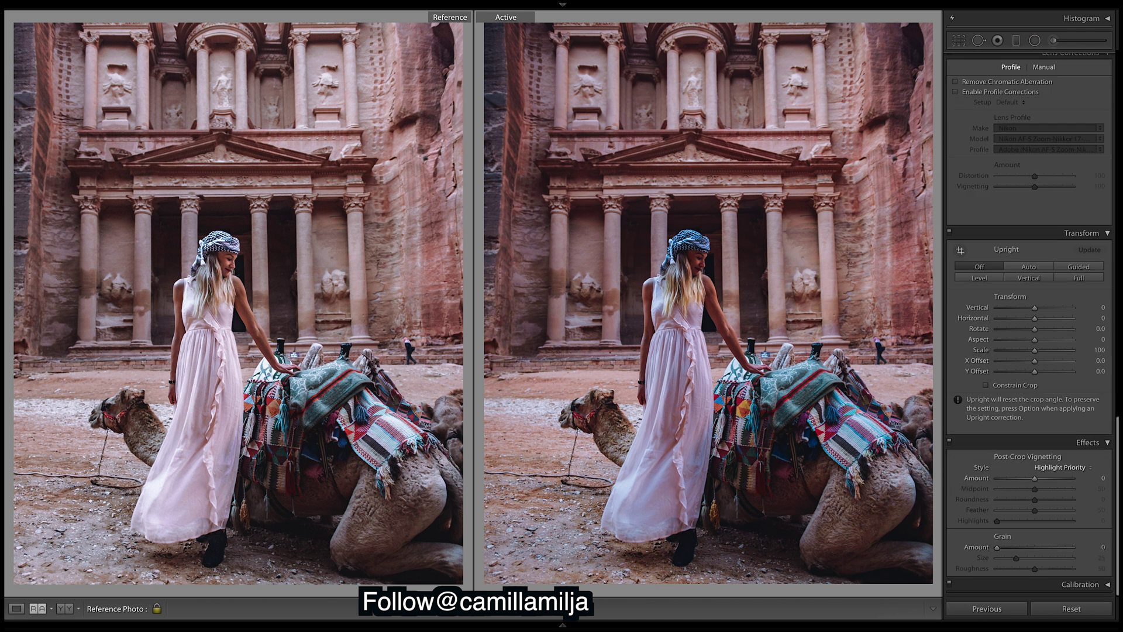
{"action": "scroll", "coordinate": [1029, 316], "scroll_direction": "up", "scroll_amount": 10}
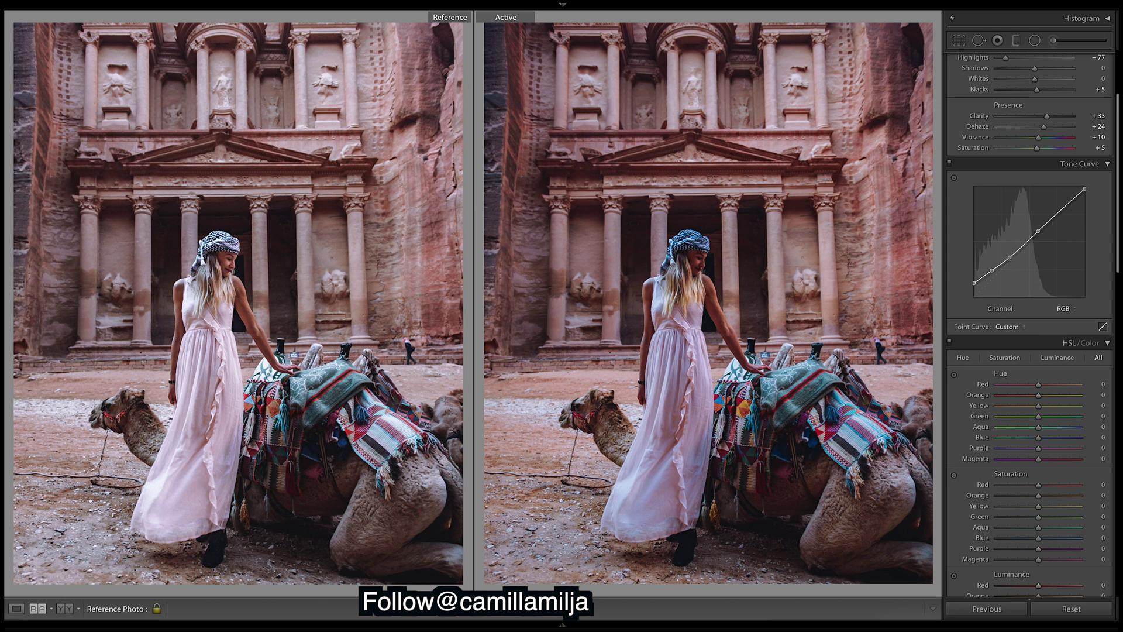
{"action": "scroll", "coordinate": [1029, 316], "scroll_direction": "up", "scroll_amount": 1}
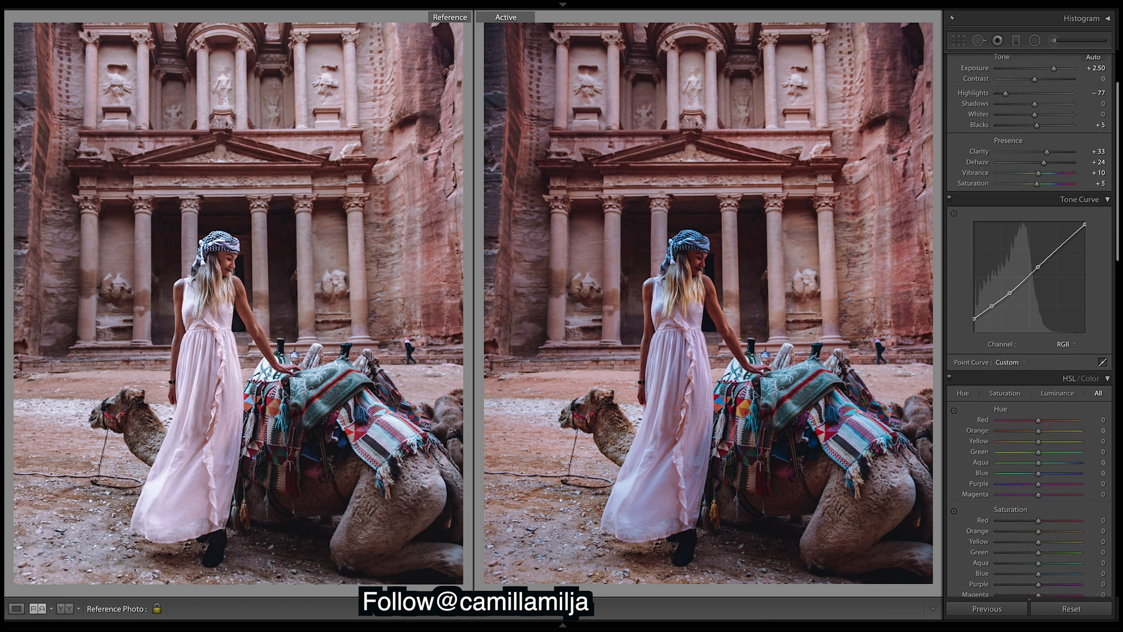
{"action": "scroll", "coordinate": [1030, 316], "scroll_direction": "down", "scroll_amount": 5}
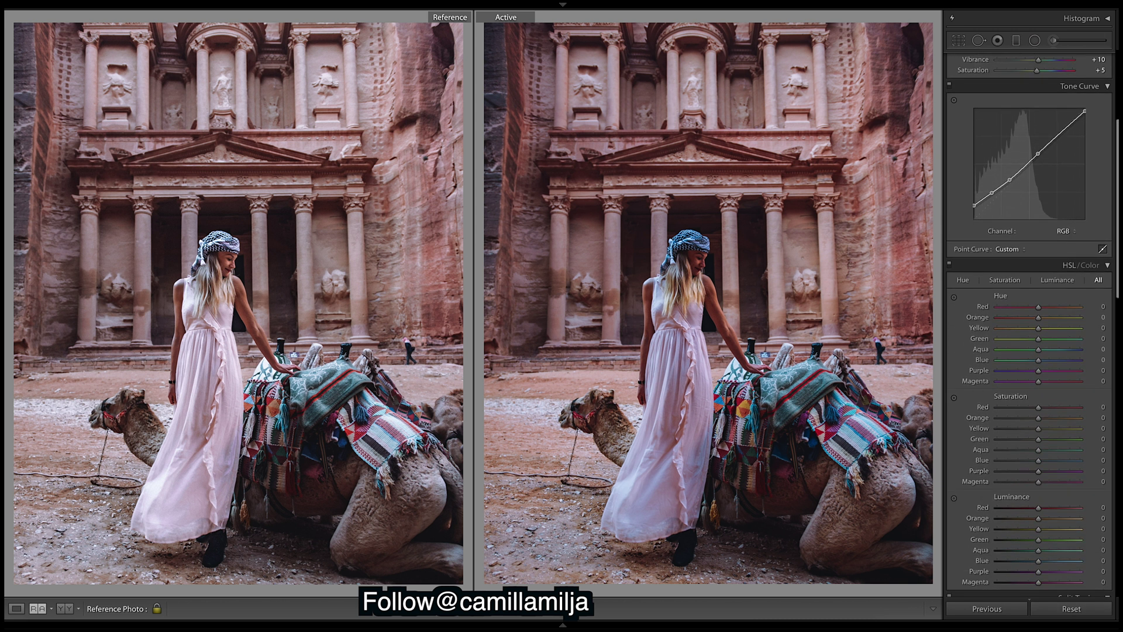
{"action": "scroll", "coordinate": [1030, 316], "scroll_direction": "down", "scroll_amount": 2}
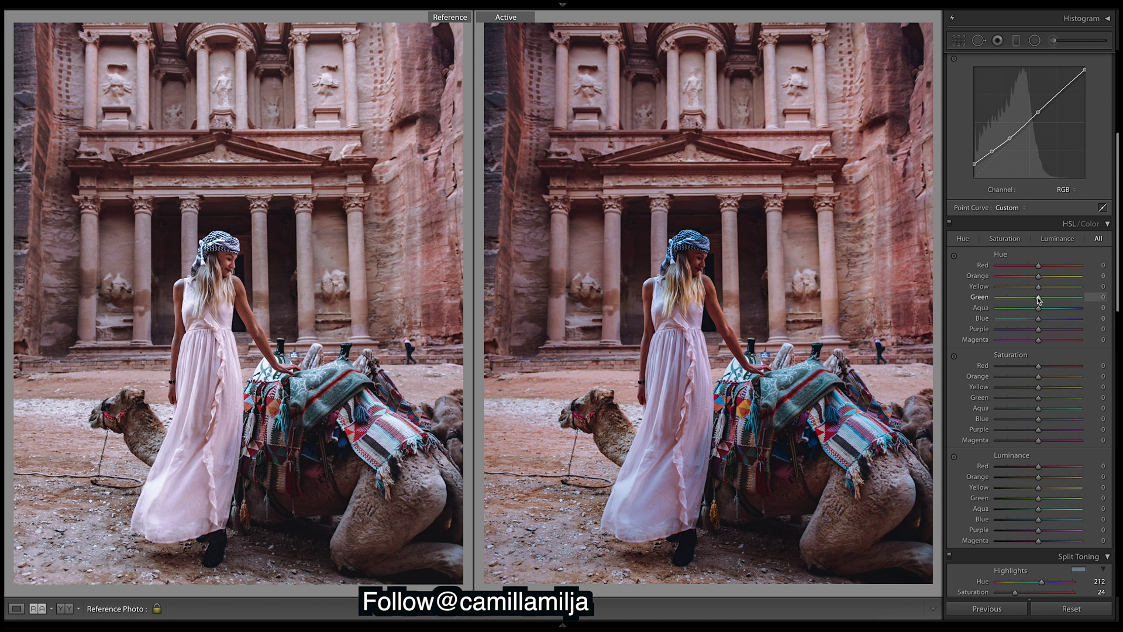
{"action": "left_click_drag", "start_coordinate": [1039, 391], "coordinate": [842, 396]}
{"action": "left_click_drag", "start_coordinate": [818, 452], "coordinate": [1082, 390]}
{"action": "left_click", "coordinate": [1041, 388]}
{"action": "left_click_drag", "start_coordinate": [1042, 390], "coordinate": [857, 406]}
{"action": "left_click_drag", "start_coordinate": [997, 387], "coordinate": [1080, 387]}
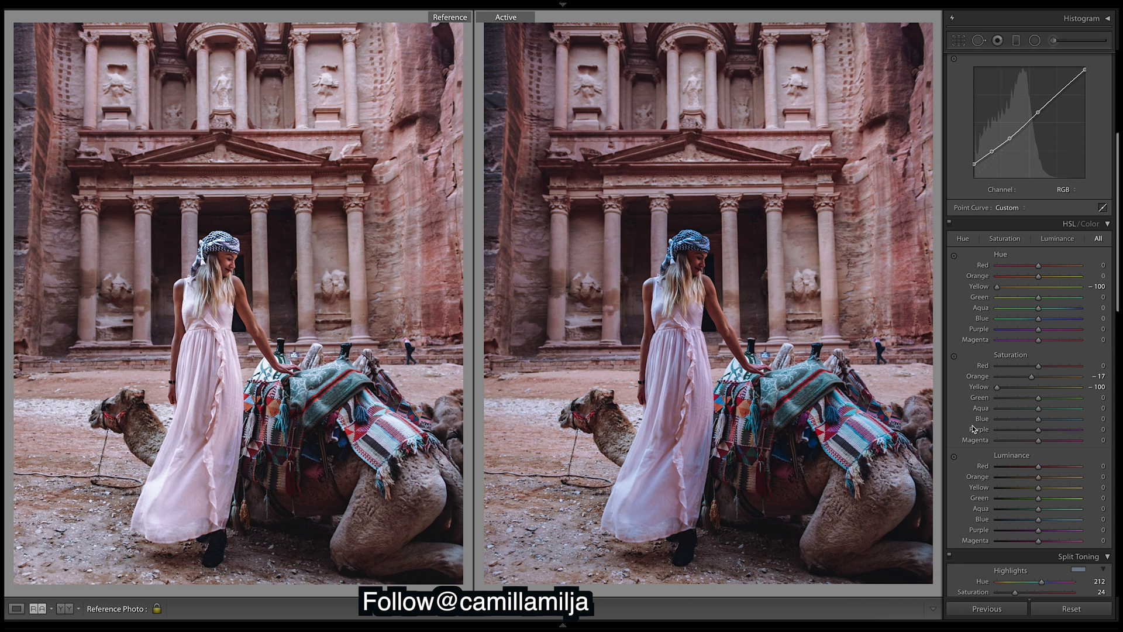
Set the HSL saturation to Green -22, Aqua -2, Blue -30, Purple -9 and Magenta +8
{"action": "left_click_drag", "start_coordinate": [1042, 399], "coordinate": [997, 398]}
{"action": "left_click", "coordinate": [1030, 398]}
{"action": "mouse_move", "coordinate": [1040, 409]}
{"action": "left_mouse_down"}
{"action": "mouse_move", "coordinate": [965, 414]}
{"action": "mouse_move", "coordinate": [1040, 413]}
{"action": "left_mouse_up"}
{"action": "mouse_move", "coordinate": [1039, 410]}
{"action": "left_mouse_down"}
{"action": "mouse_move", "coordinate": [1030, 426]}
{"action": "mouse_move", "coordinate": [1084, 423]}
{"action": "mouse_move", "coordinate": [938, 426]}
{"action": "mouse_move", "coordinate": [1029, 426]}
{"action": "left_mouse_up"}
{"action": "mouse_move", "coordinate": [1038, 433]}
{"action": "left_mouse_down"}
{"action": "mouse_move", "coordinate": [1060, 434]}
{"action": "mouse_move", "coordinate": [963, 449]}
{"action": "mouse_move", "coordinate": [1036, 434]}
{"action": "left_mouse_up"}
{"action": "left_click_drag", "start_coordinate": [1036, 432], "coordinate": [1080, 440]}
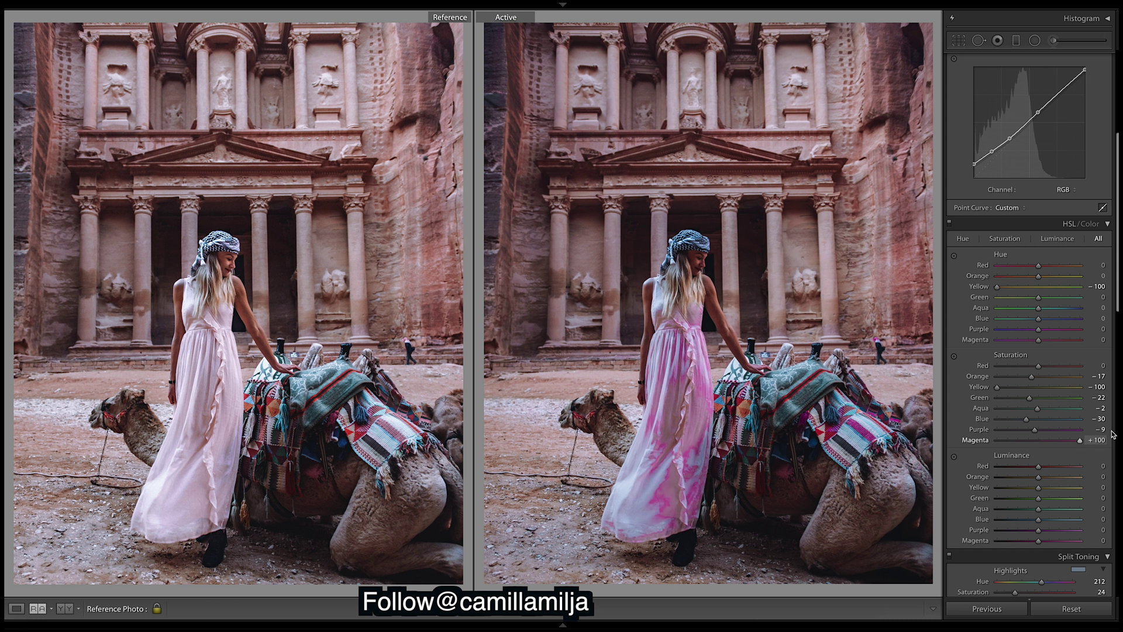
{"action": "double_click", "coordinate": [1080, 441]}
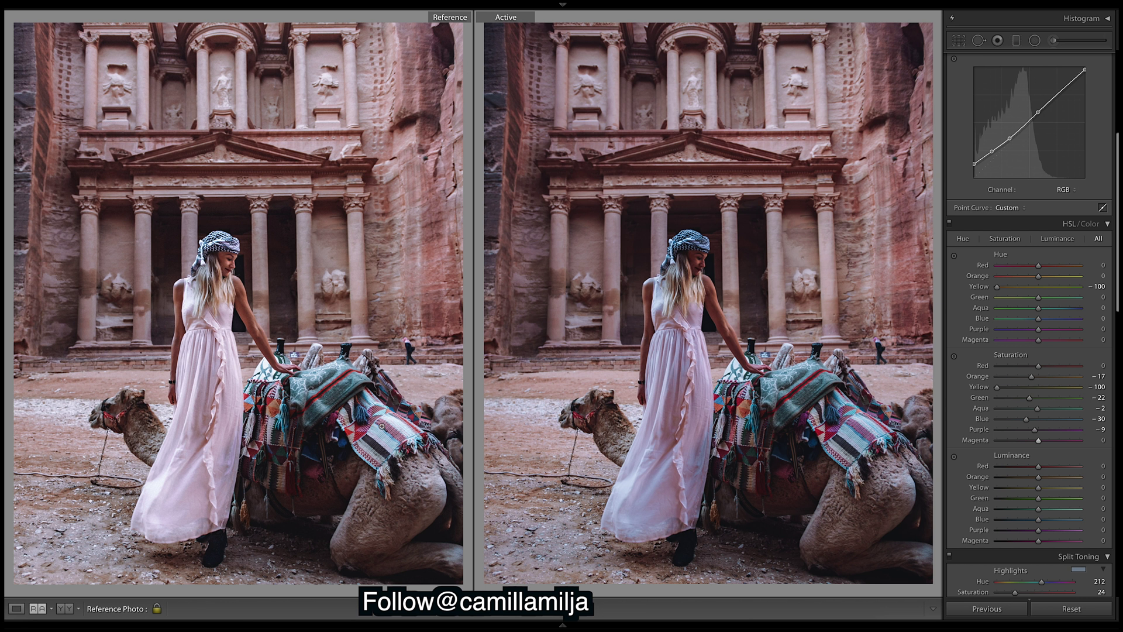
{"action": "left_click_drag", "start_coordinate": [1034, 440], "coordinate": [1041, 444]}
Set the HSL hues to Magenta +100, Purple +100, Green +11 and Red +15
{"action": "left_click_drag", "start_coordinate": [1039, 344], "coordinate": [1116, 367]}
{"action": "left_click_drag", "start_coordinate": [1039, 331], "coordinate": [997, 330]}
{"action": "left_click", "coordinate": [1033, 330]}
{"action": "left_click_drag", "start_coordinate": [1033, 330], "coordinate": [1080, 330]}
{"action": "left_click_drag", "start_coordinate": [1039, 299], "coordinate": [1046, 303]}
{"action": "mouse_move", "coordinate": [1039, 265]}
{"action": "left_mouse_down"}
{"action": "mouse_move", "coordinate": [1080, 278]}
{"action": "mouse_move", "coordinate": [1023, 272]}
{"action": "mouse_move", "coordinate": [1039, 274]}
{"action": "left_mouse_up"}
{"action": "left_click_drag", "start_coordinate": [1038, 267], "coordinate": [1041, 268]}
Enable the lens profile corrections for the photo
{"action": "scroll", "coordinate": [1053, 368], "scroll_direction": "down", "scroll_amount": 15}
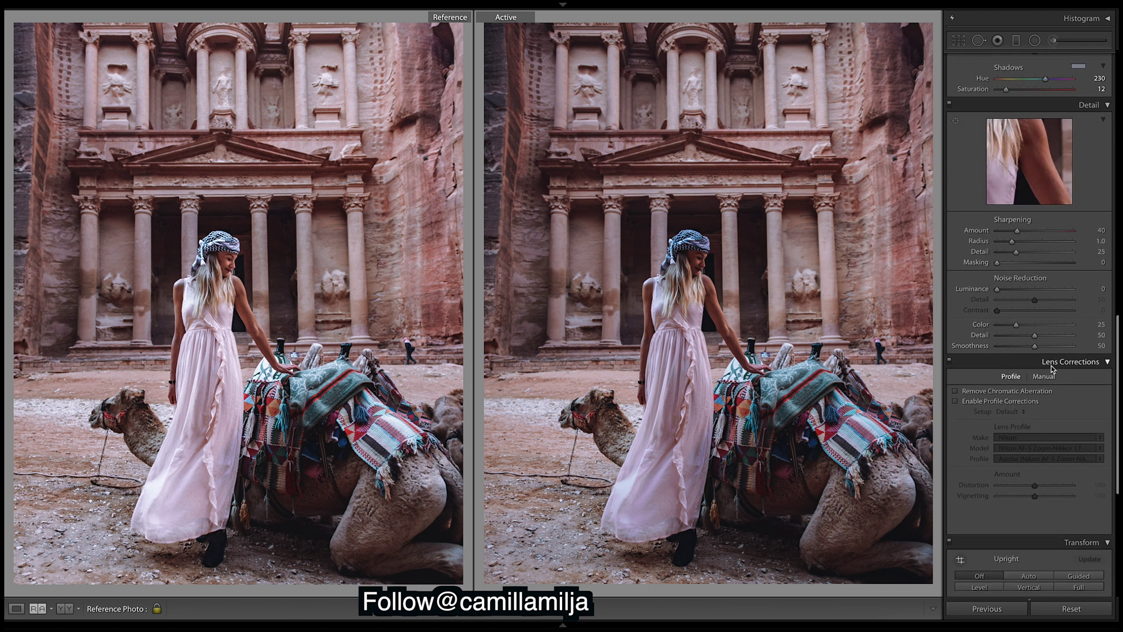
{"action": "left_click", "coordinate": [955, 402]}
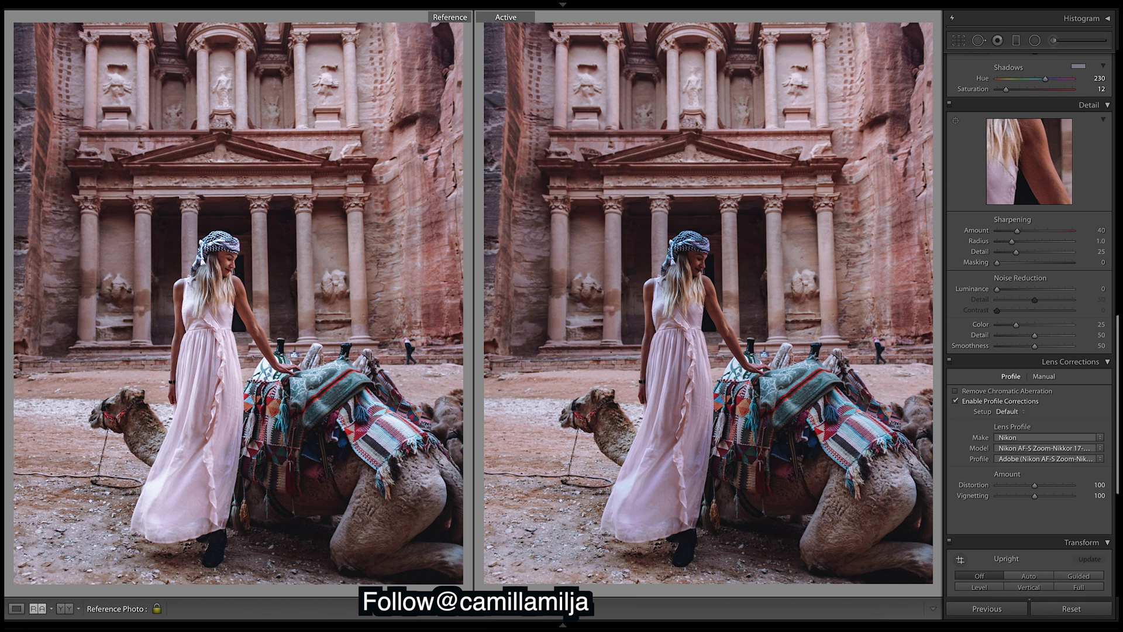
Set the HSL luminance of Red to +64 and Yellow to +73
{"action": "scroll", "coordinate": [1118, 356], "scroll_direction": "up", "scroll_amount": 12}
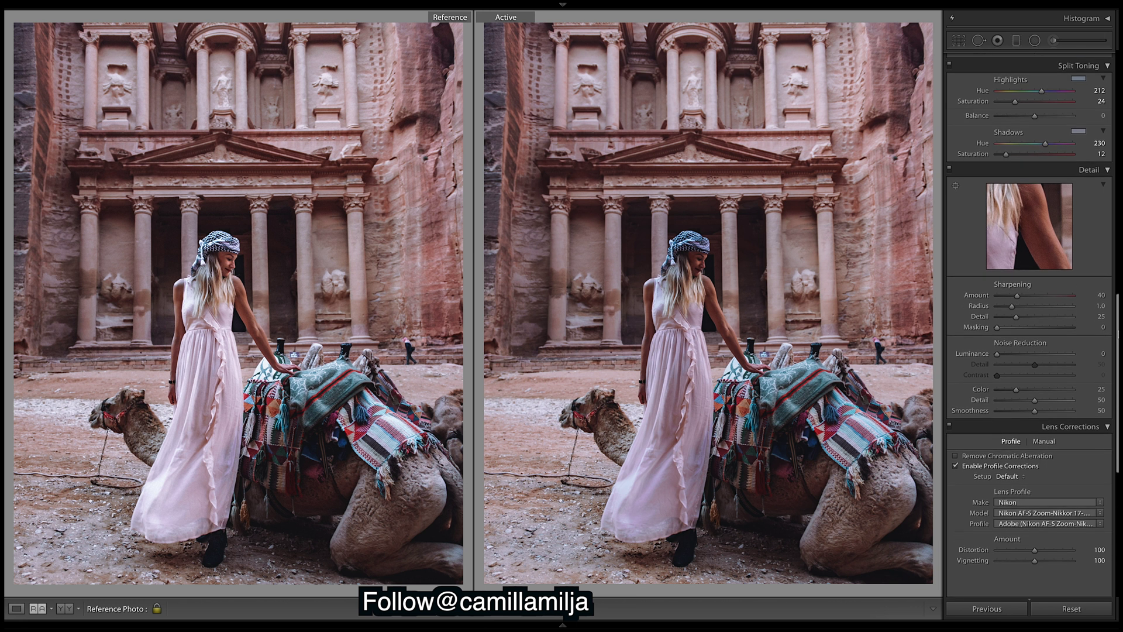
{"action": "scroll", "coordinate": [1029, 322], "scroll_direction": "up", "scroll_amount": 1}
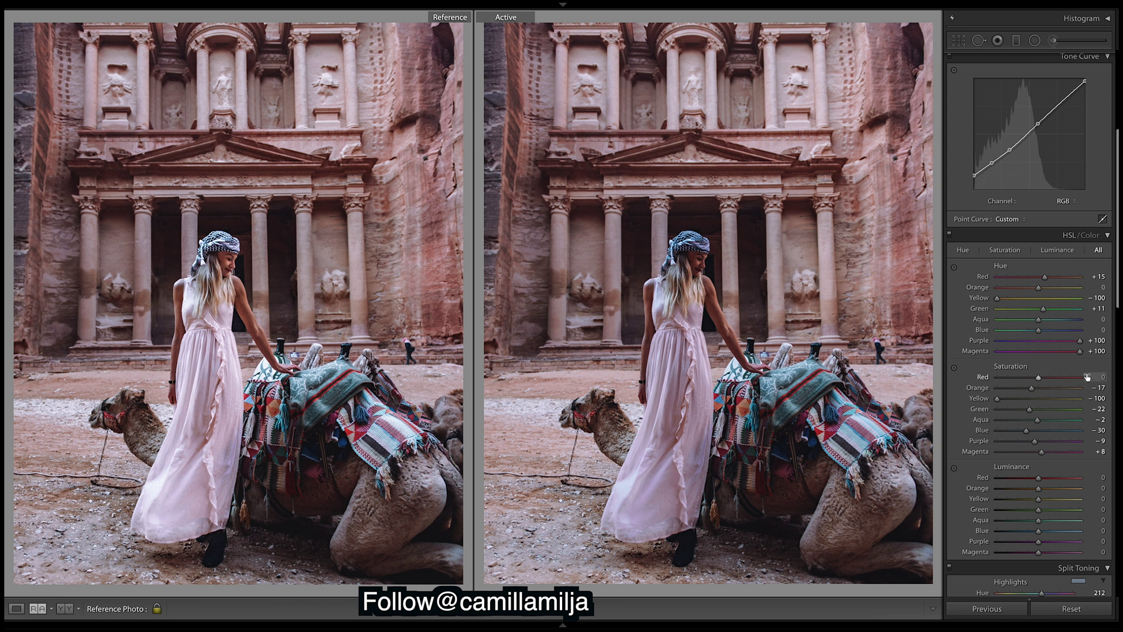
{"action": "scroll", "coordinate": [1116, 314], "scroll_direction": "down", "scroll_amount": 5}
{"action": "left_click_drag", "start_coordinate": [1116, 314], "coordinate": [1113, 340]}
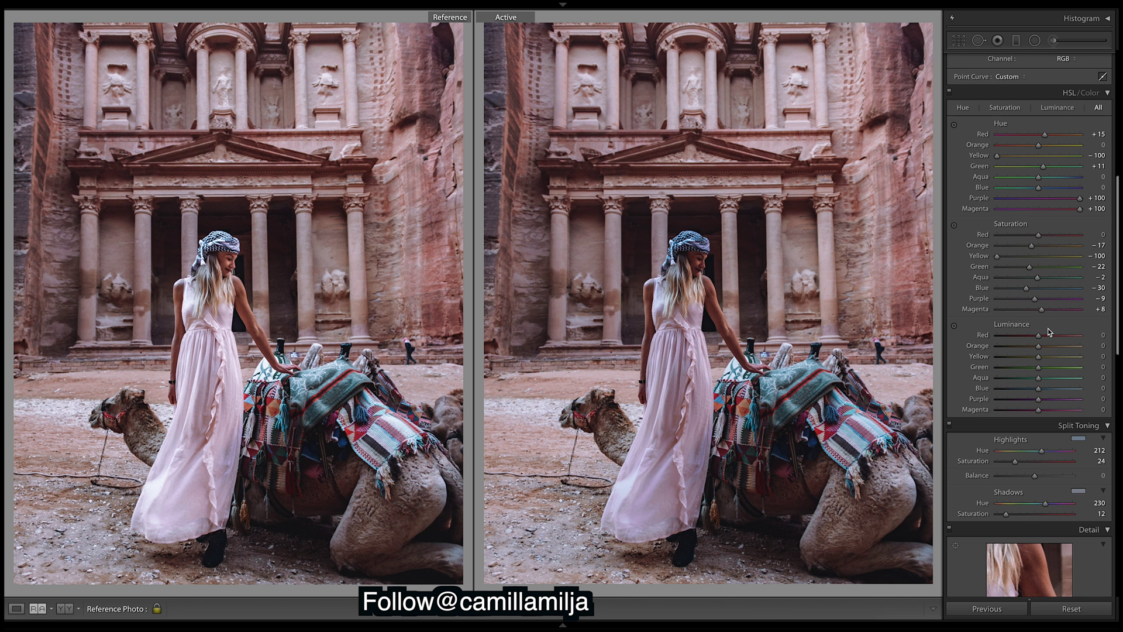
{"action": "left_click_drag", "start_coordinate": [1040, 337], "coordinate": [1080, 338]}
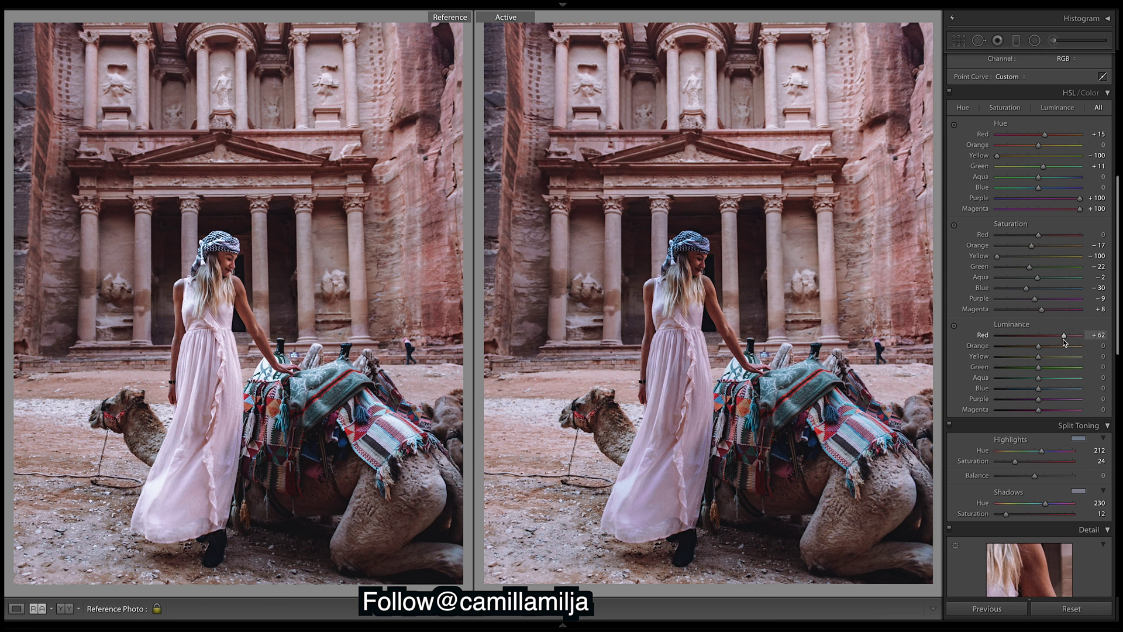
{"action": "left_click_drag", "start_coordinate": [1063, 339], "coordinate": [1065, 339]}
{"action": "left_click_drag", "start_coordinate": [1039, 356], "coordinate": [1080, 356]}
{"action": "left_click_drag", "start_coordinate": [1073, 356], "coordinate": [1068, 361]}
Set the HSL luminance to Aqua +100, Blue +100, Purple +88 and Magenta +92
{"action": "left_click_drag", "start_coordinate": [1039, 378], "coordinate": [1094, 380]}
{"action": "mouse_move", "coordinate": [1039, 387]}
{"action": "left_mouse_down"}
{"action": "mouse_move", "coordinate": [930, 395]}
{"action": "mouse_move", "coordinate": [1118, 419]}
{"action": "mouse_move", "coordinate": [1028, 406]}
{"action": "mouse_move", "coordinate": [1045, 395]}
{"action": "left_mouse_up"}
{"action": "left_click_drag", "start_coordinate": [1039, 389], "coordinate": [1084, 389]}
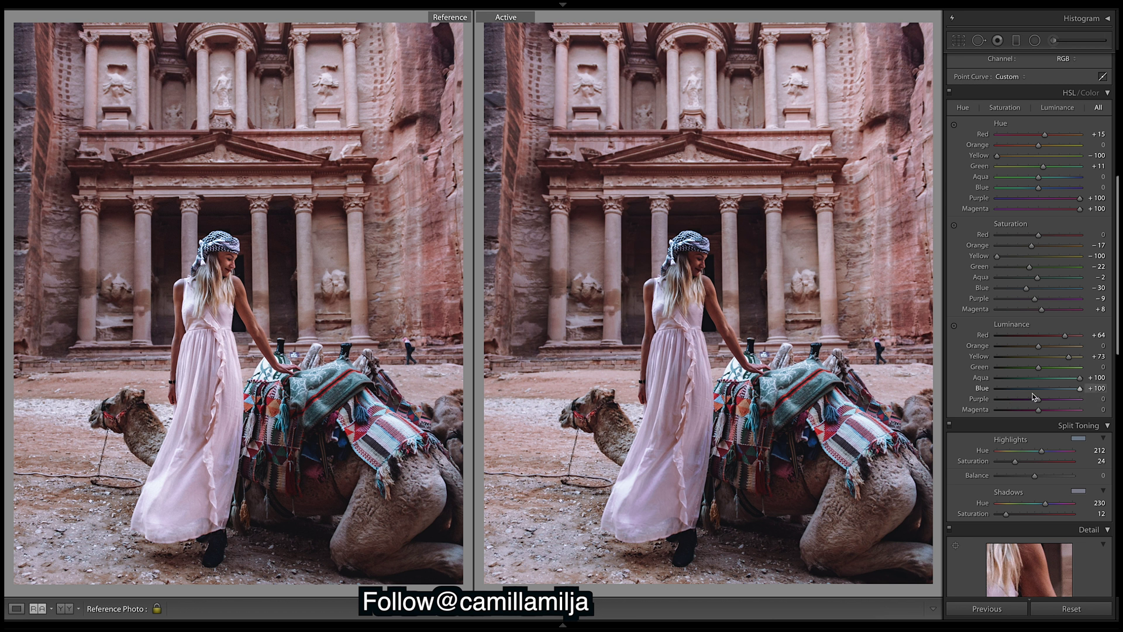
{"action": "left_click_drag", "start_coordinate": [1039, 399], "coordinate": [1080, 399]}
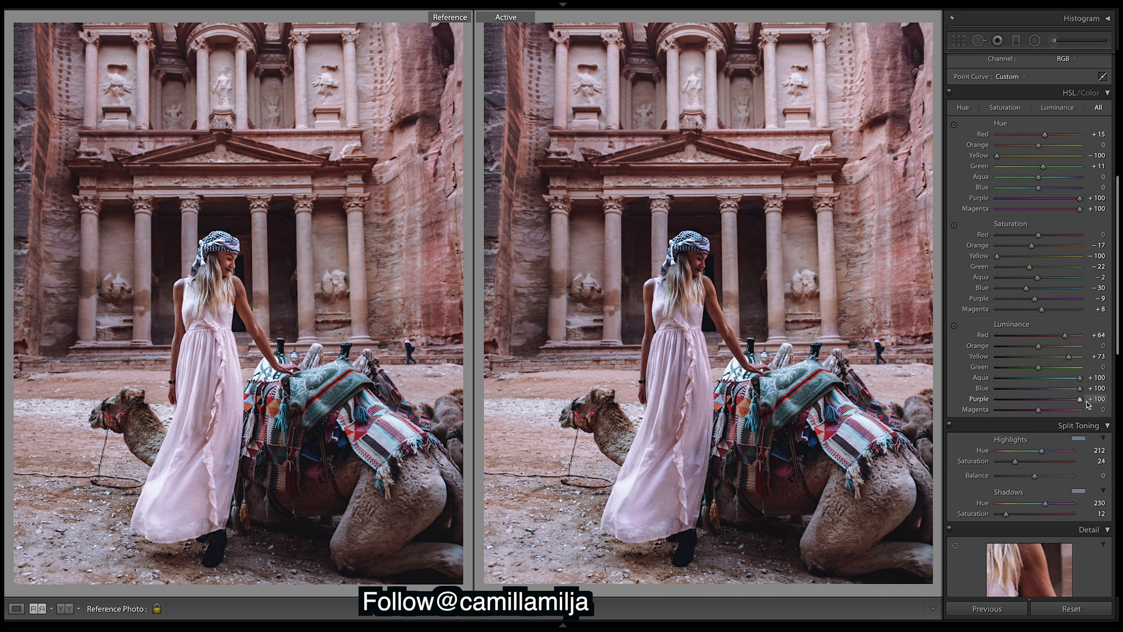
{"action": "left_click_drag", "start_coordinate": [1080, 402], "coordinate": [1079, 426]}
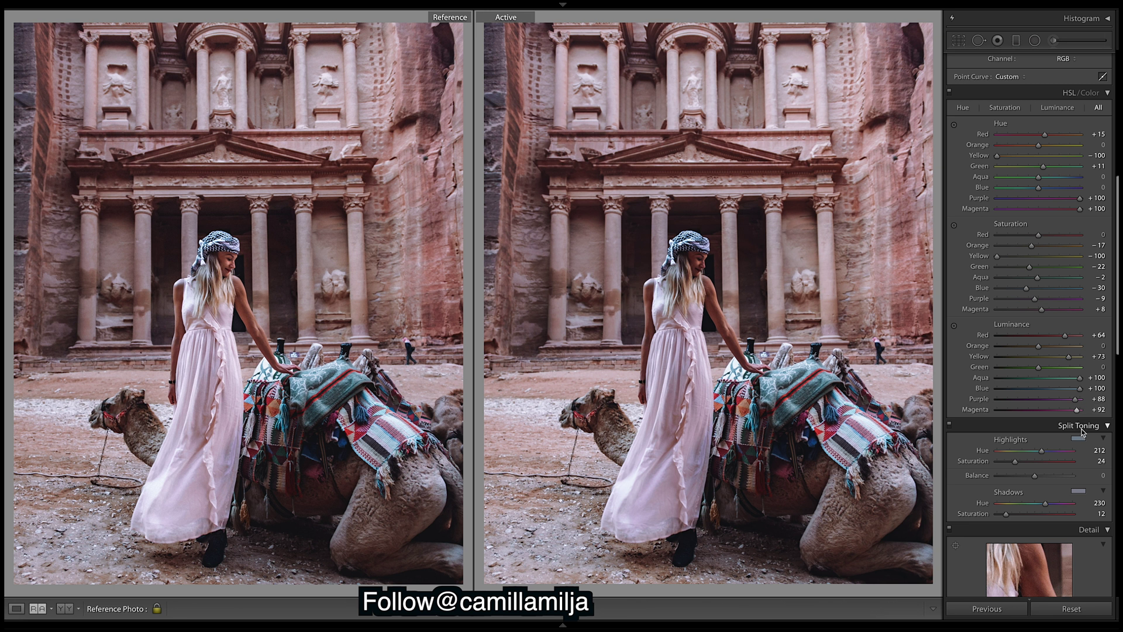
Add a small amount of grain to the photo in the effects settings
{"action": "scroll", "coordinate": [1082, 432], "scroll_direction": "down", "scroll_amount": 10}
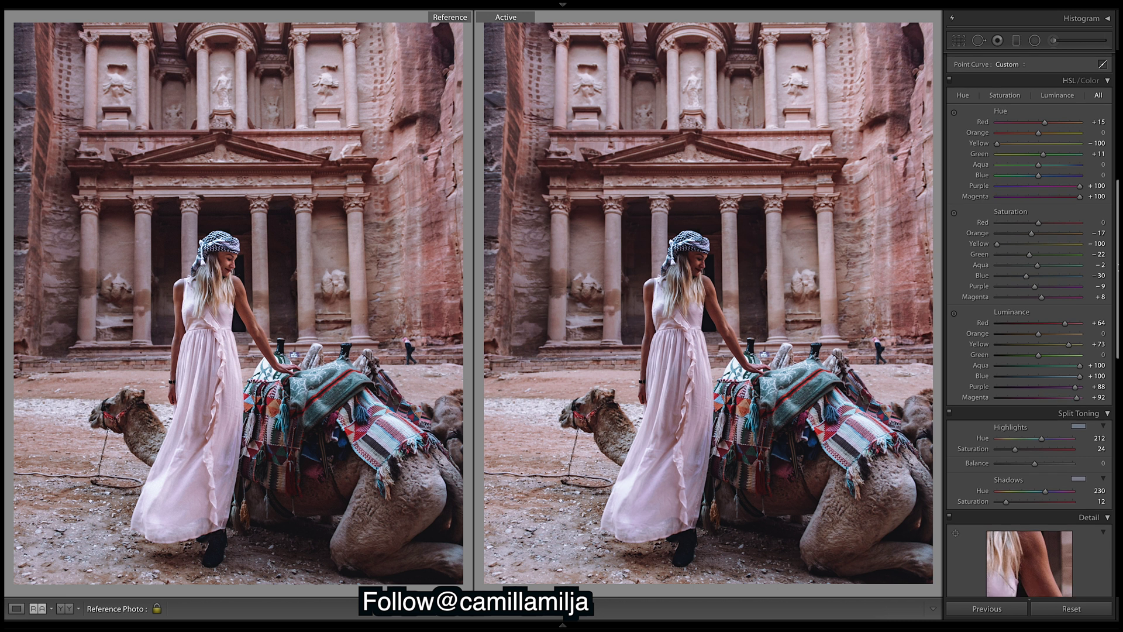
{"action": "scroll", "coordinate": [1079, 491], "scroll_direction": "down", "scroll_amount": 3}
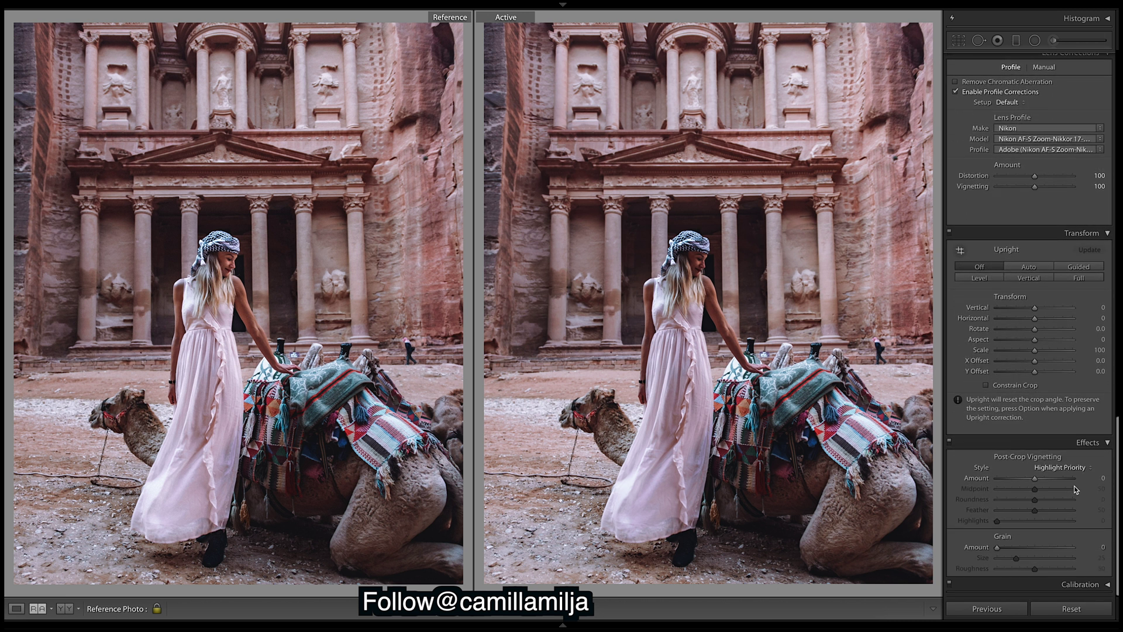
{"action": "left_click_drag", "start_coordinate": [1001, 551], "coordinate": [1005, 550]}
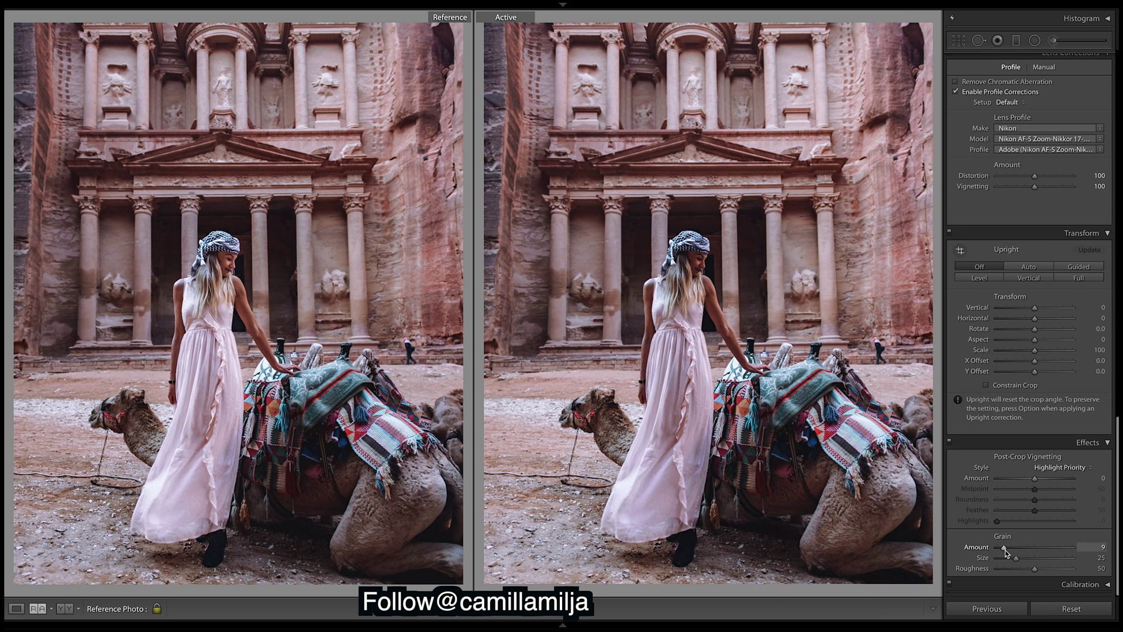
{"action": "left_click_drag", "start_coordinate": [1006, 550], "coordinate": [1008, 551]}
Paint adjustment brush masks over the woman's body and face, and check the body mask with its overlay
{"action": "scroll", "coordinate": [1030, 324], "scroll_direction": "up", "scroll_amount": 8}
{"action": "scroll", "coordinate": [1030, 325], "scroll_direction": "up", "scroll_amount": 10}
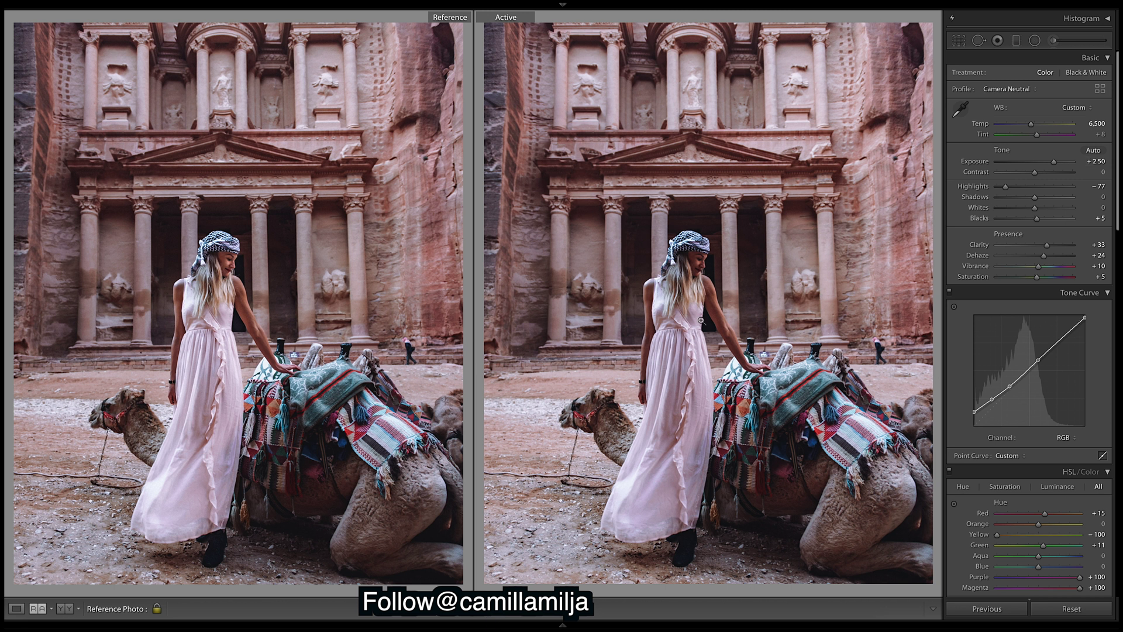
{"action": "left_click", "coordinate": [1054, 40]}
{"action": "left_click_drag", "start_coordinate": [684, 287], "coordinate": [691, 263]}
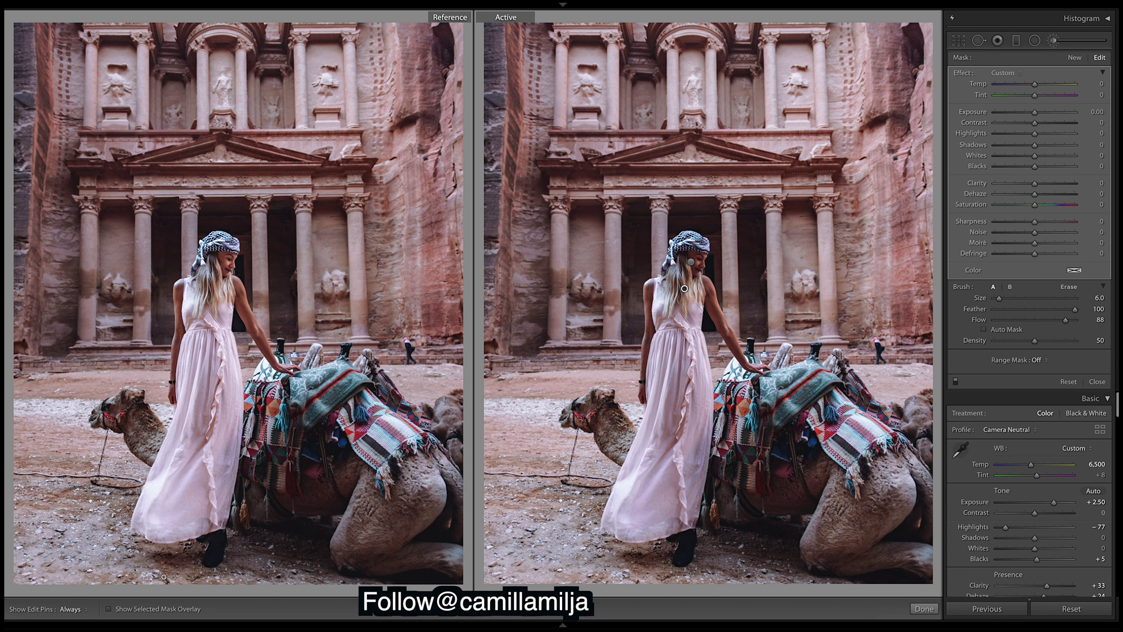
{"action": "left_click", "coordinate": [109, 609]}
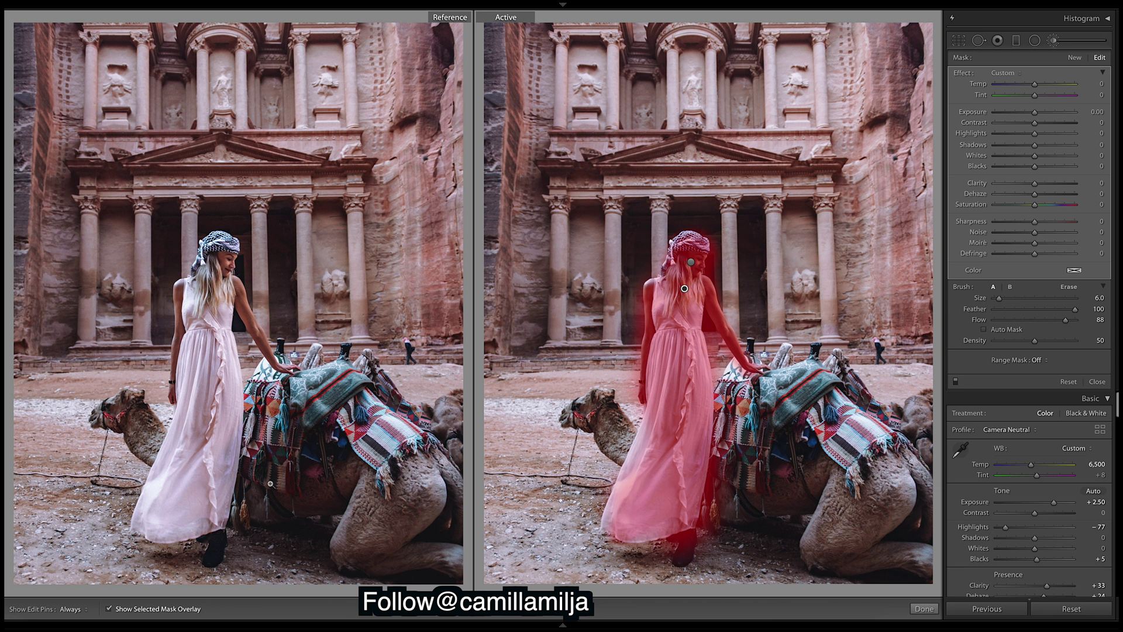
{"action": "left_click", "coordinate": [108, 609]}
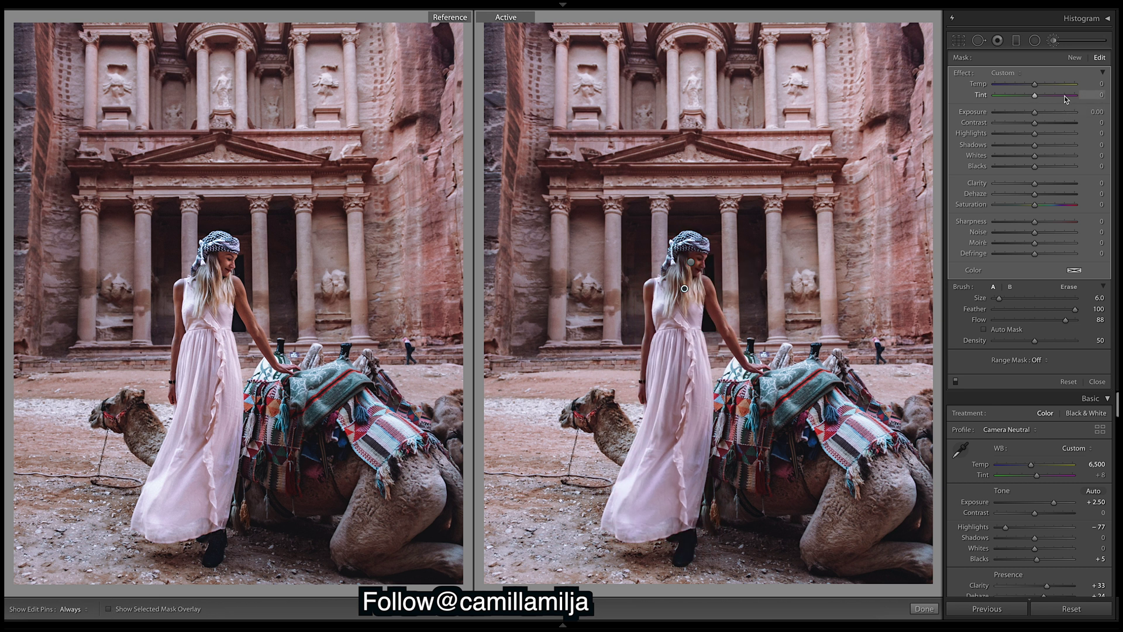
Set the body mask's exposure to 0.20, shadows to 68 and sharpness to 31
{"action": "left_click_drag", "start_coordinate": [1034, 112], "coordinate": [1036, 114]}
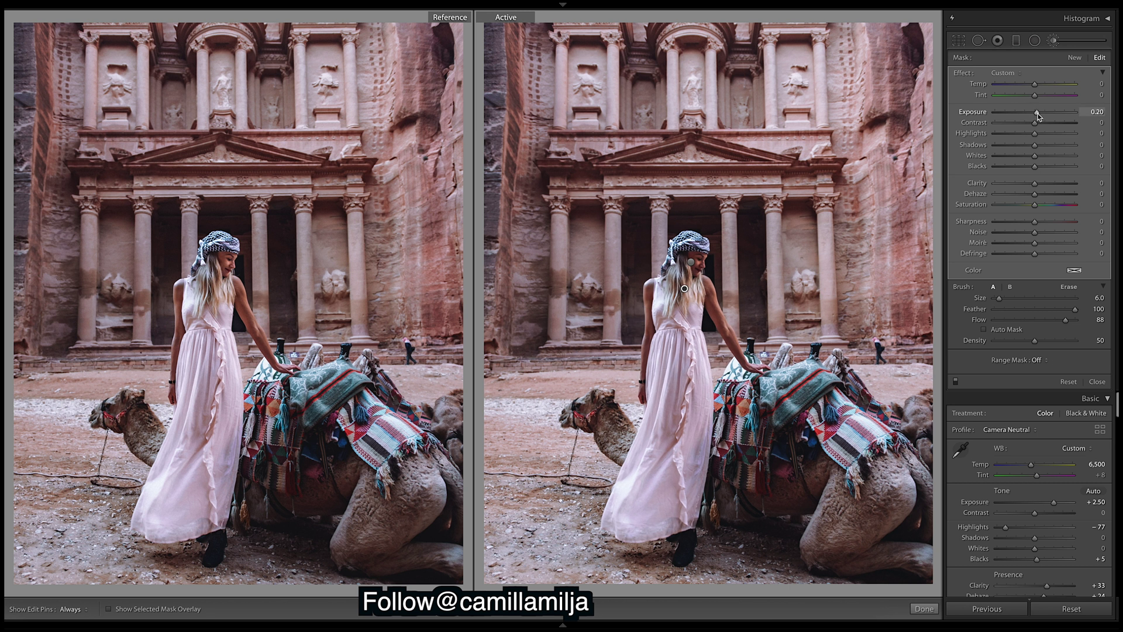
{"action": "left_click", "coordinate": [1057, 145]}
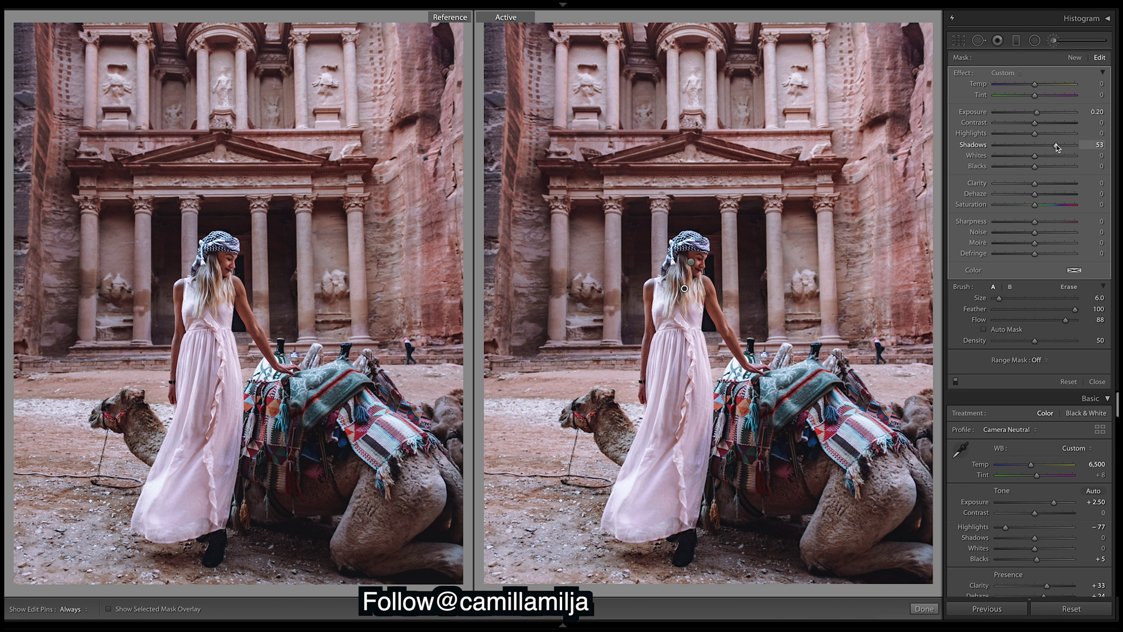
{"action": "left_click_drag", "start_coordinate": [1059, 145], "coordinate": [1063, 149]}
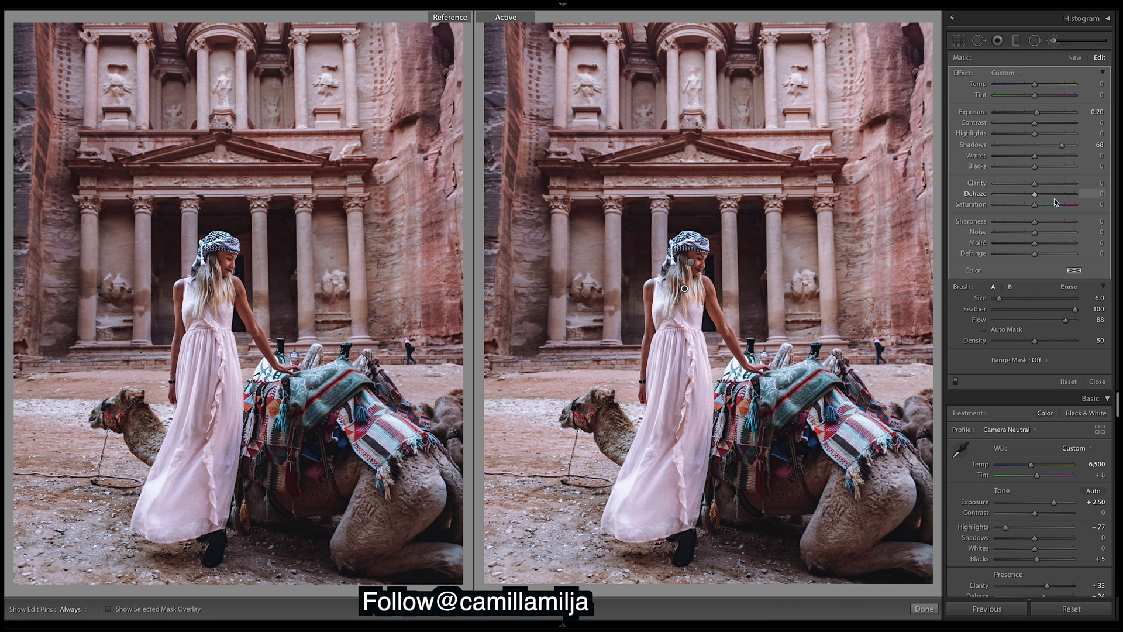
{"action": "left_click_drag", "start_coordinate": [1060, 223], "coordinate": [1049, 223]}
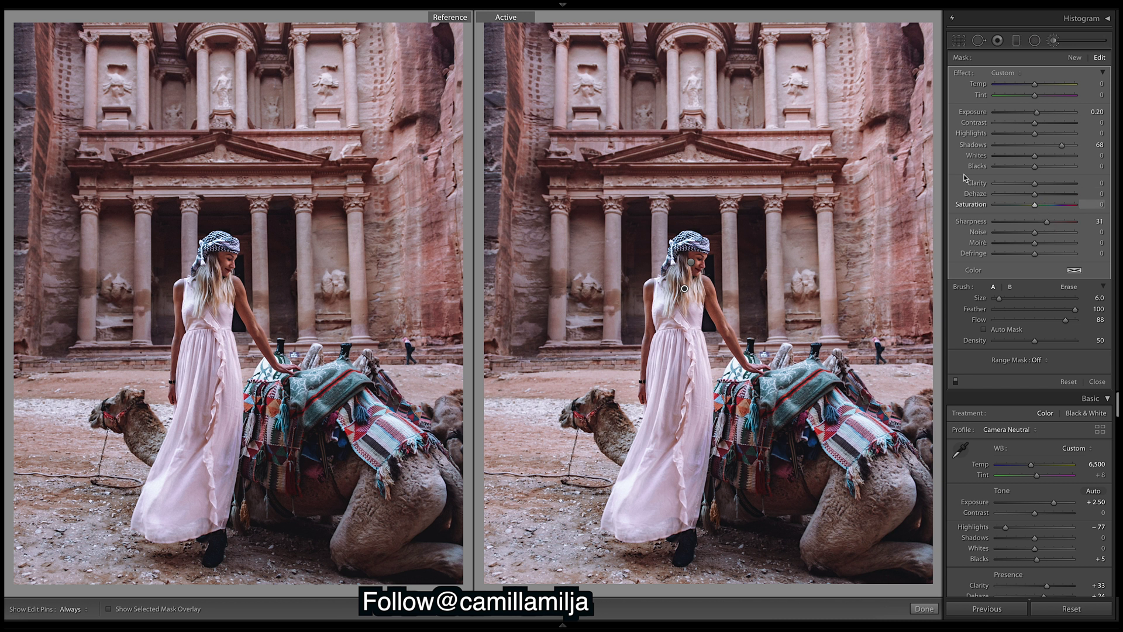
Set the face mask's exposure to 0.26, clarity to 2, saturation to -5 and sharpness to 26, and finish the brush adjustments
{"action": "left_click", "coordinate": [691, 263]}
{"action": "left_click", "coordinate": [111, 610]}
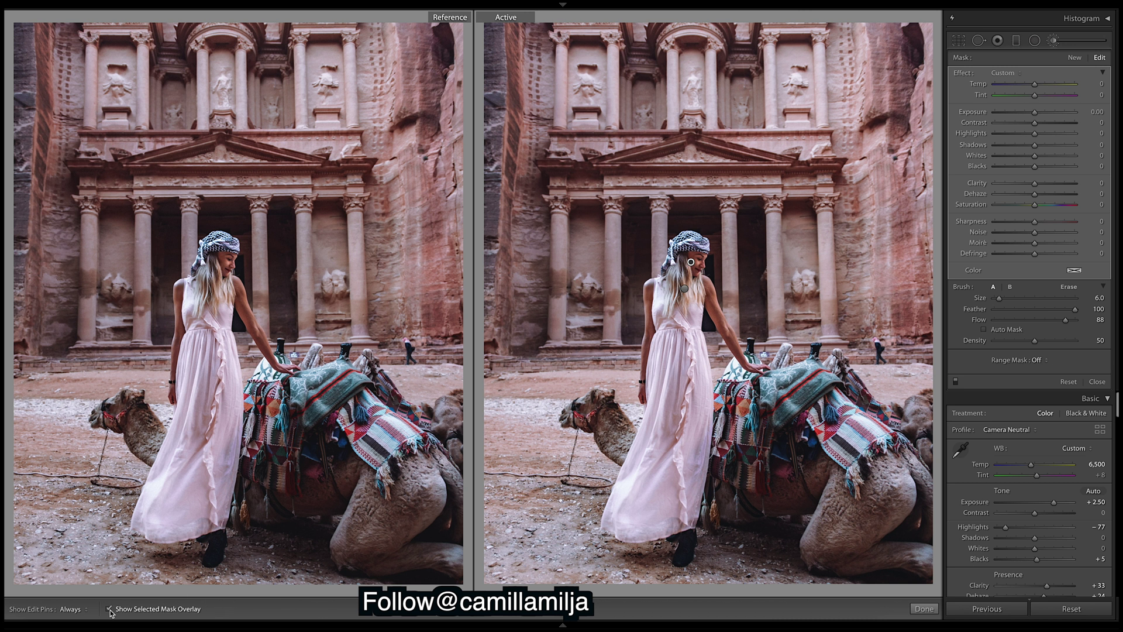
{"action": "left_click", "coordinate": [110, 611]}
{"action": "left_click_drag", "start_coordinate": [1035, 113], "coordinate": [1038, 115]}
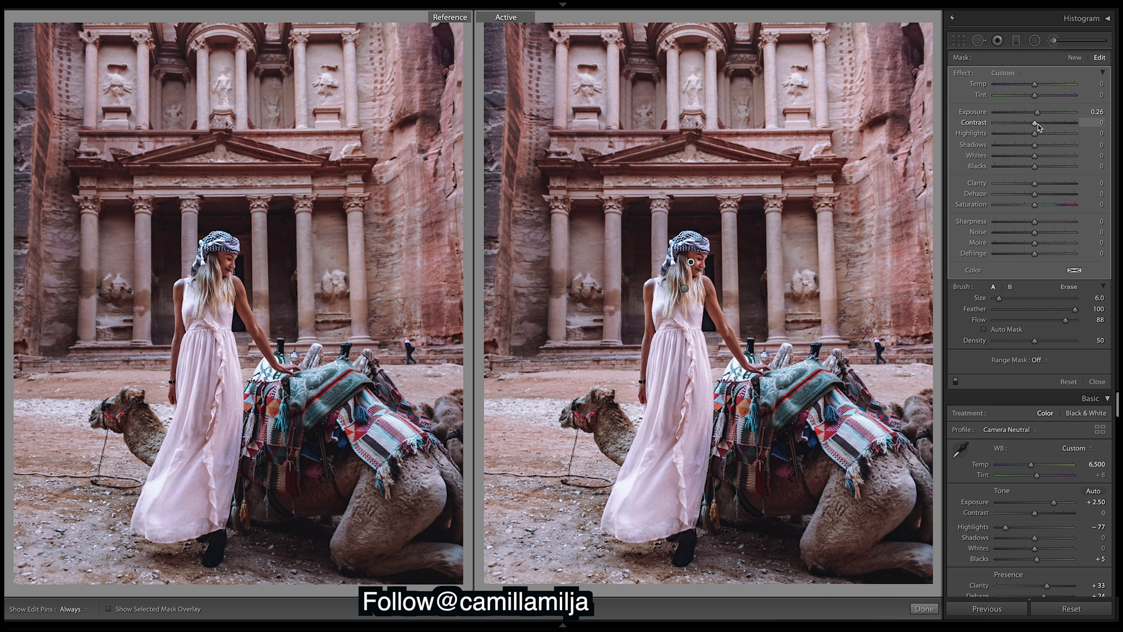
{"action": "left_click_drag", "start_coordinate": [1035, 183], "coordinate": [1037, 184]}
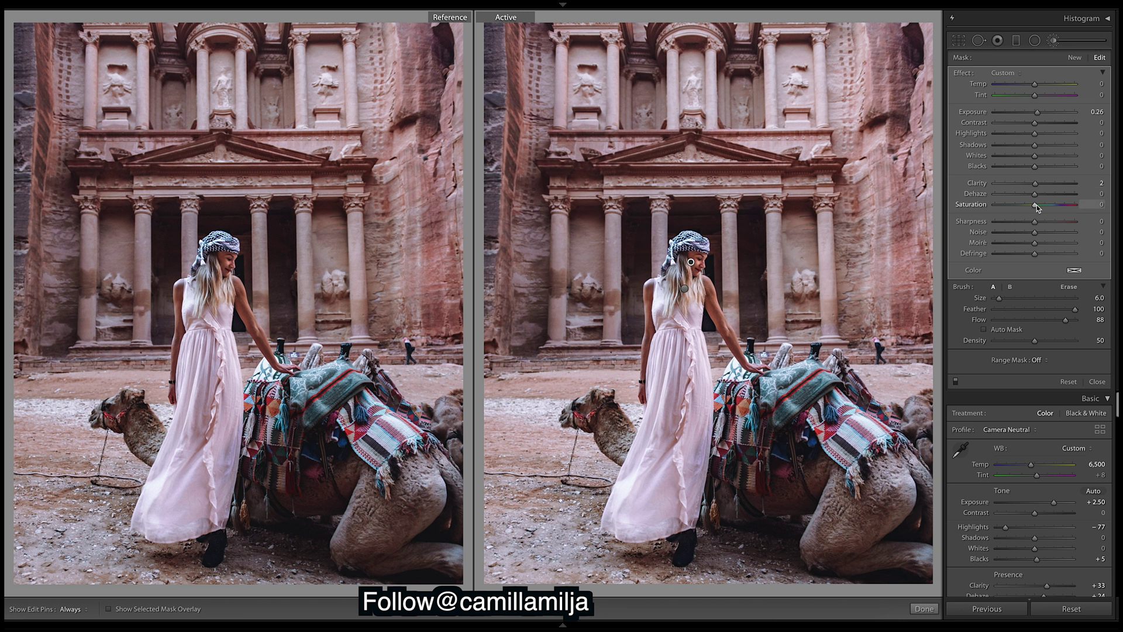
{"action": "left_click_drag", "start_coordinate": [1035, 205], "coordinate": [1033, 204]}
{"action": "mouse_move", "coordinate": [1036, 222]}
{"action": "left_mouse_down"}
{"action": "mouse_move", "coordinate": [1073, 236]}
{"action": "mouse_move", "coordinate": [1045, 233]}
{"action": "left_mouse_up"}
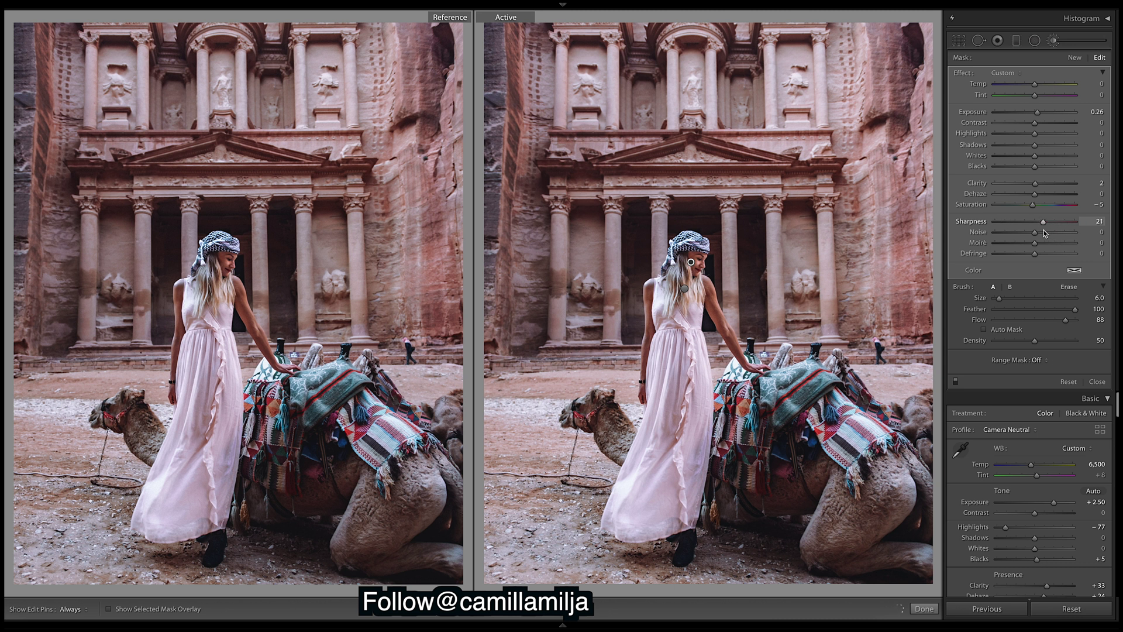
{"action": "left_click_drag", "start_coordinate": [1047, 230], "coordinate": [1045, 229]}
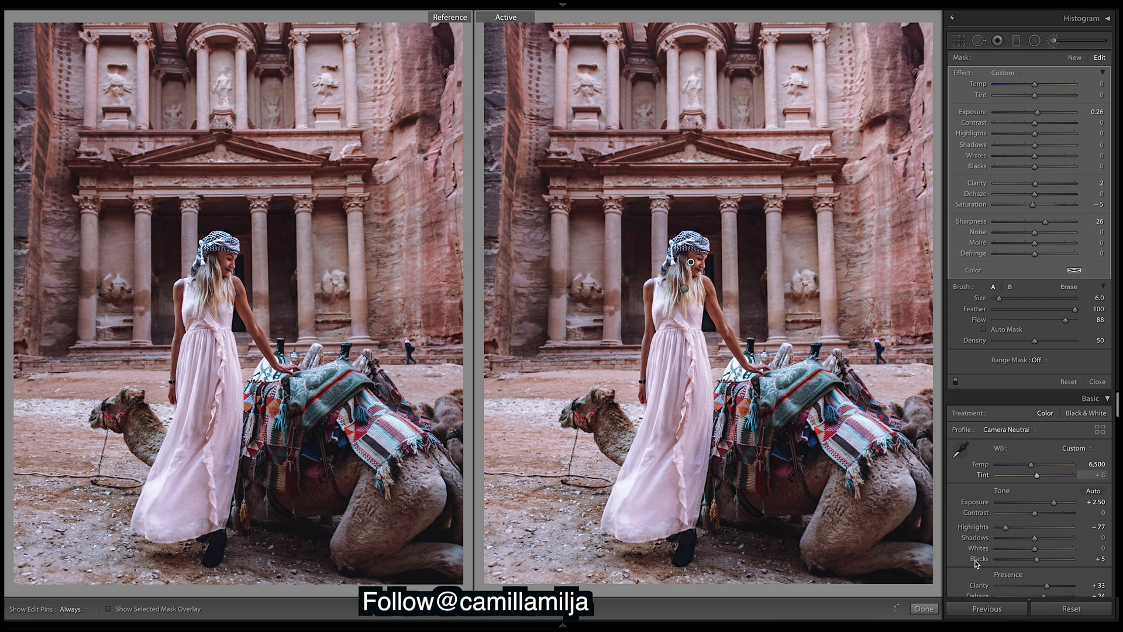
{"action": "left_click", "coordinate": [924, 608]}
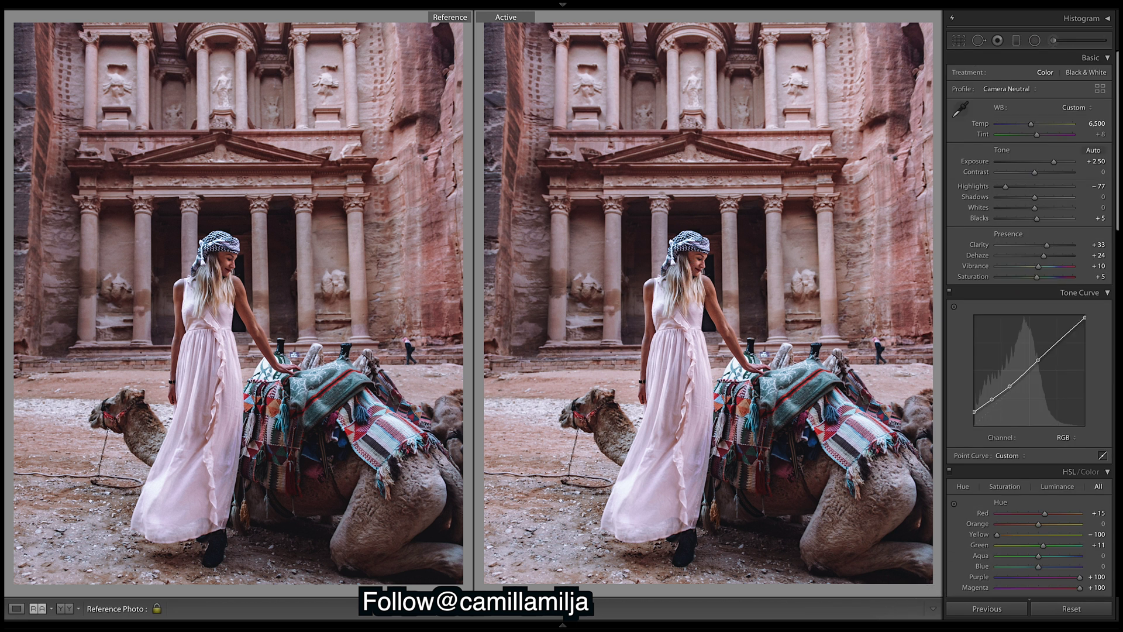
Set the photo's sharpening amount to 68 and its masking to 77
{"action": "scroll", "coordinate": [1030, 325], "scroll_direction": "down", "scroll_amount": 10}
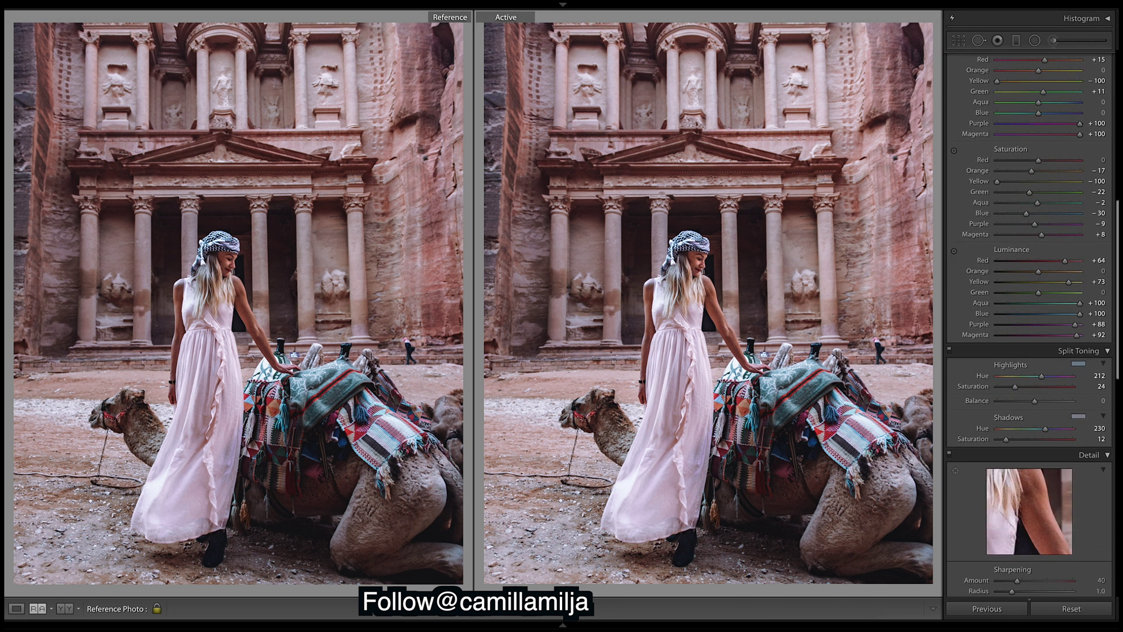
{"action": "scroll", "coordinate": [1029, 325], "scroll_direction": "down", "scroll_amount": 6}
{"action": "scroll", "coordinate": [1030, 325], "scroll_direction": "down", "scroll_amount": 1}
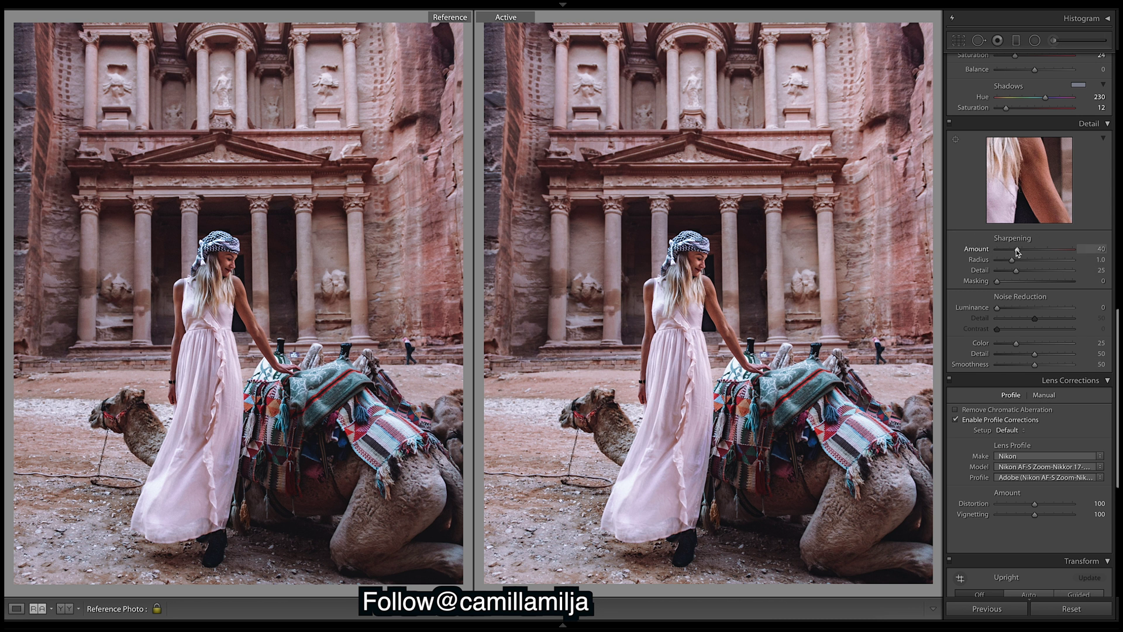
{"action": "left_click_drag", "start_coordinate": [1016, 250], "coordinate": [1032, 252]}
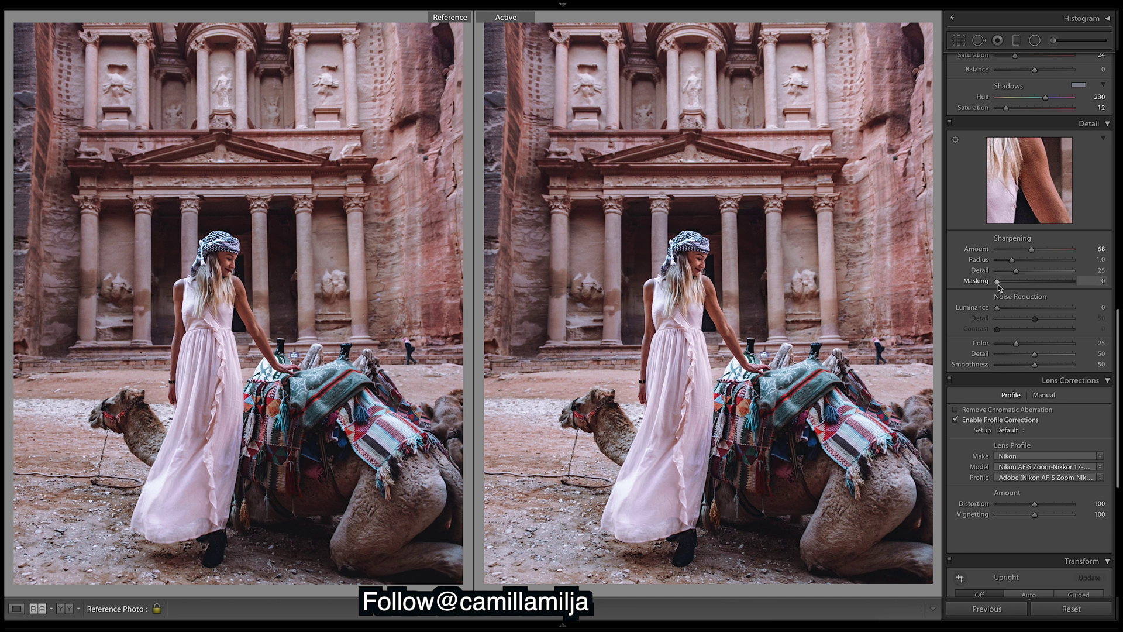
{"action": "left_click_drag", "start_coordinate": [998, 284], "coordinate": [1058, 291]}
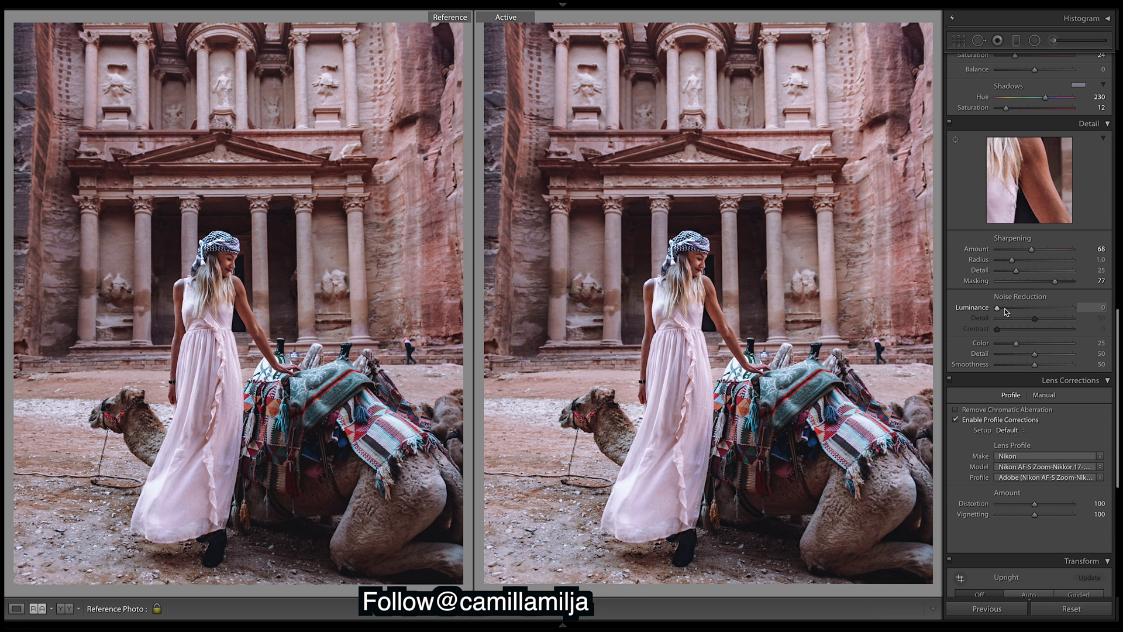
Set the noise reduction luminance to 12, comparing it with a reset that is undone
{"action": "left_click_drag", "start_coordinate": [998, 309], "coordinate": [1007, 321]}
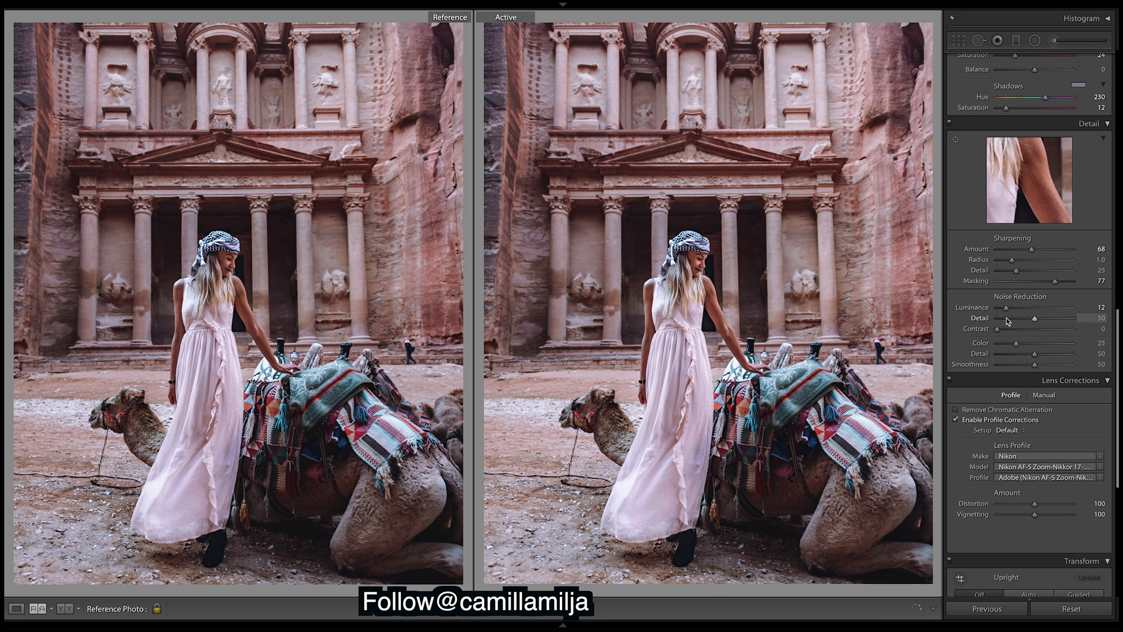
{"action": "double_click", "coordinate": [976, 308]}
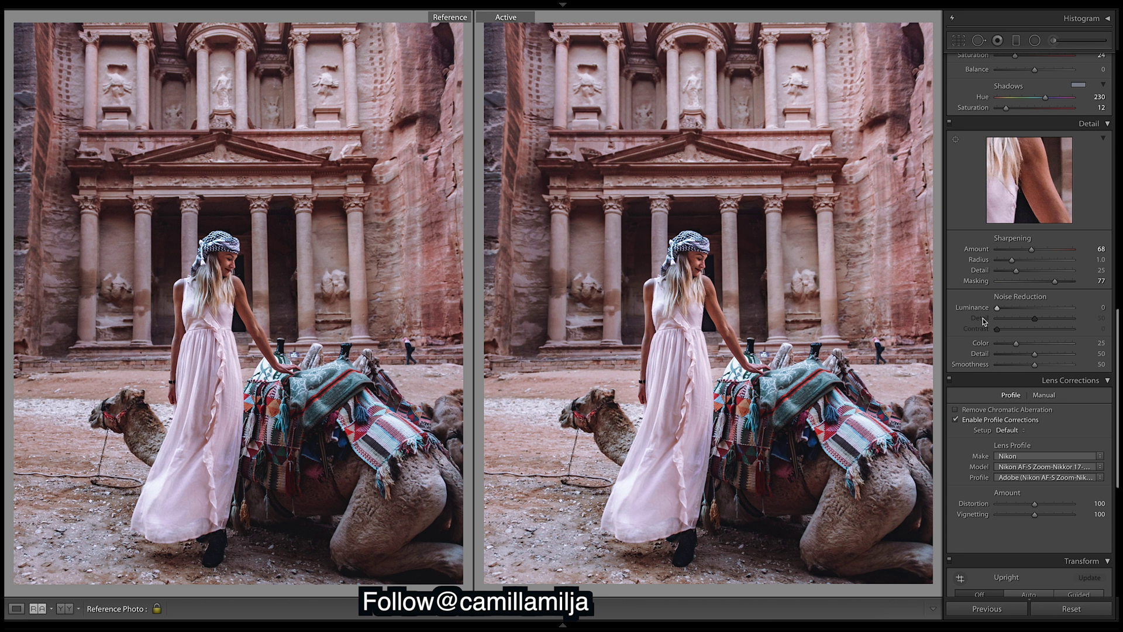
{"action": "key", "text": "ctrl+z"}
Set the photo's basic tone values to shadows -7 and whites -15
{"action": "scroll", "coordinate": [1030, 322], "scroll_direction": "up", "scroll_amount": 5}
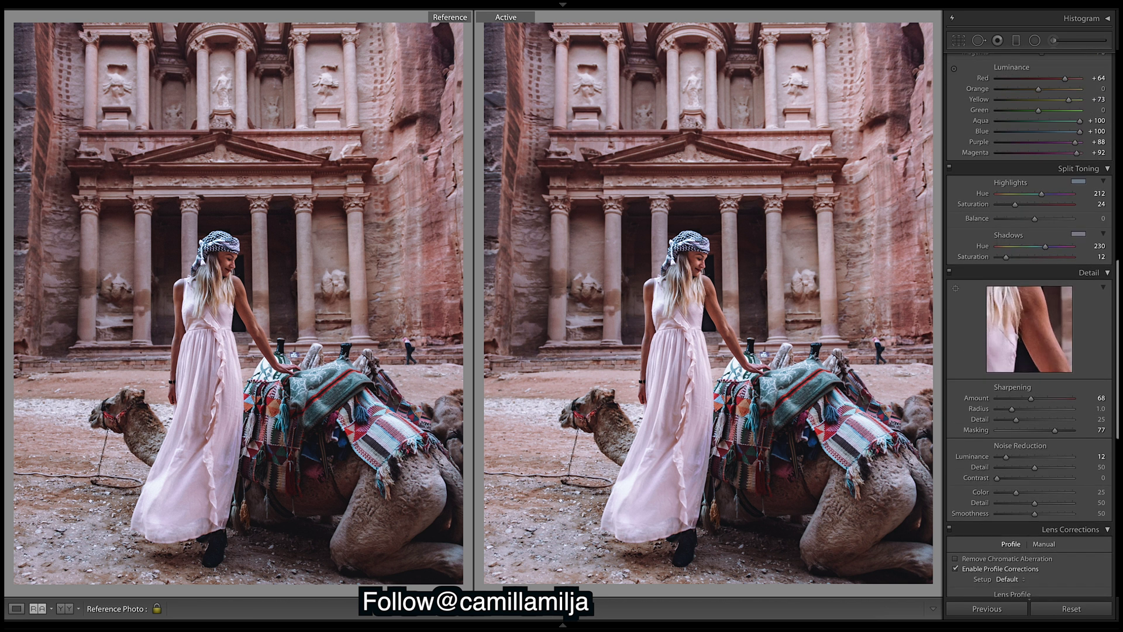
{"action": "scroll", "coordinate": [1030, 322], "scroll_direction": "up", "scroll_amount": 1}
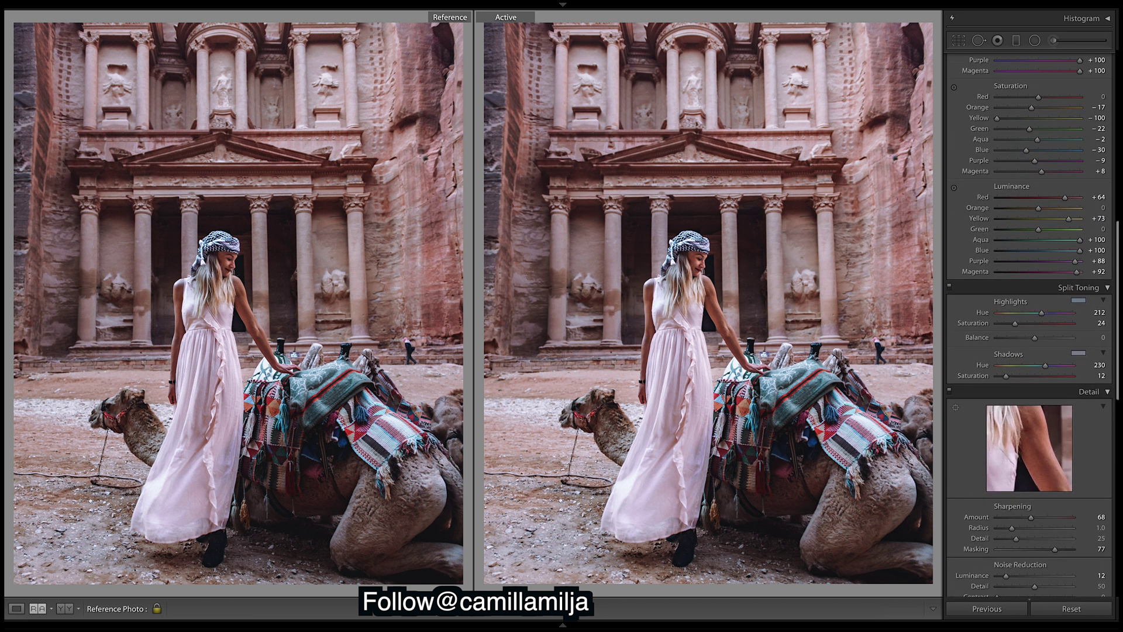
{"action": "scroll", "coordinate": [1029, 322], "scroll_direction": "up", "scroll_amount": 10}
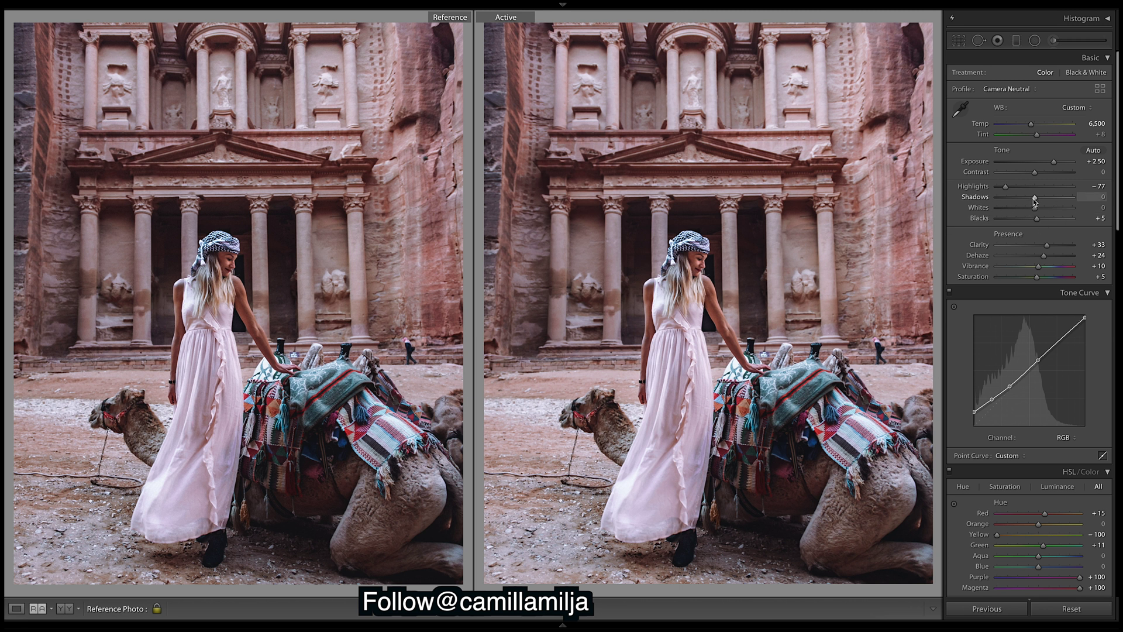
{"action": "left_click_drag", "start_coordinate": [1036, 200], "coordinate": [1033, 201]}
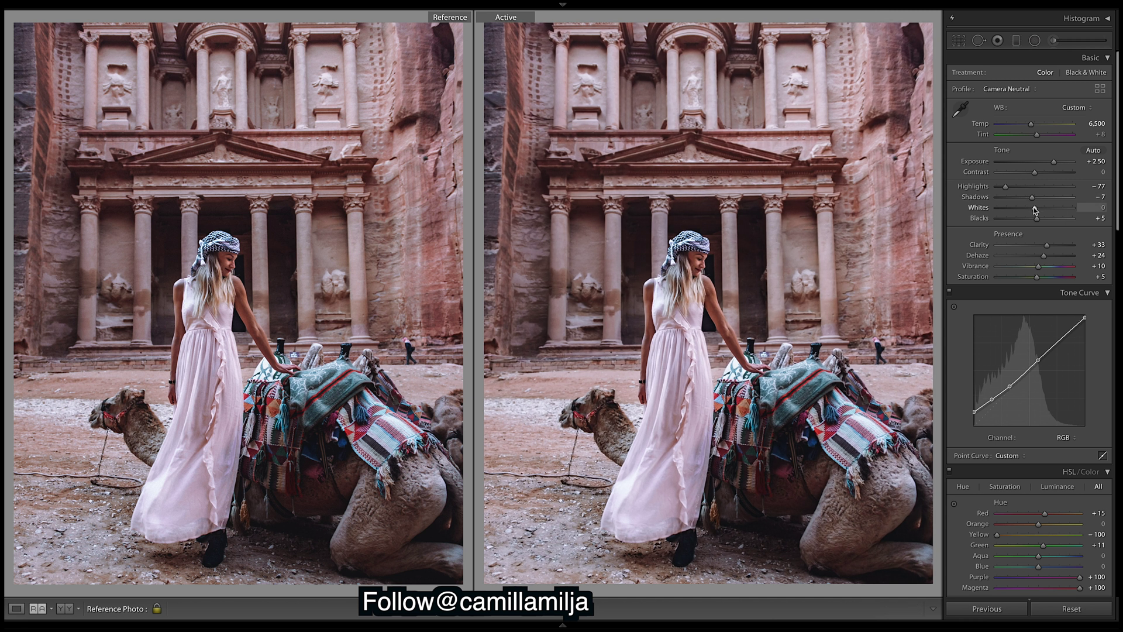
{"action": "mouse_move", "coordinate": [1036, 211]}
{"action": "left_mouse_down"}
{"action": "mouse_move", "coordinate": [1017, 209]}
{"action": "mouse_move", "coordinate": [1033, 210]}
{"action": "left_mouse_up"}
{"action": "left_click_drag", "start_coordinate": [1033, 210], "coordinate": [1030, 209]}
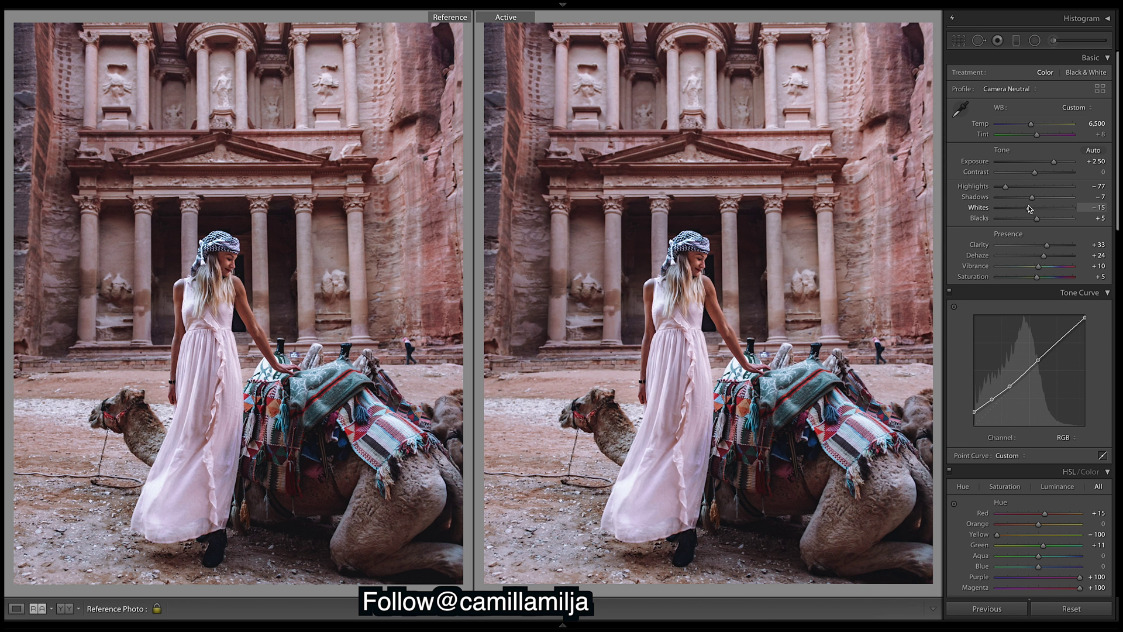